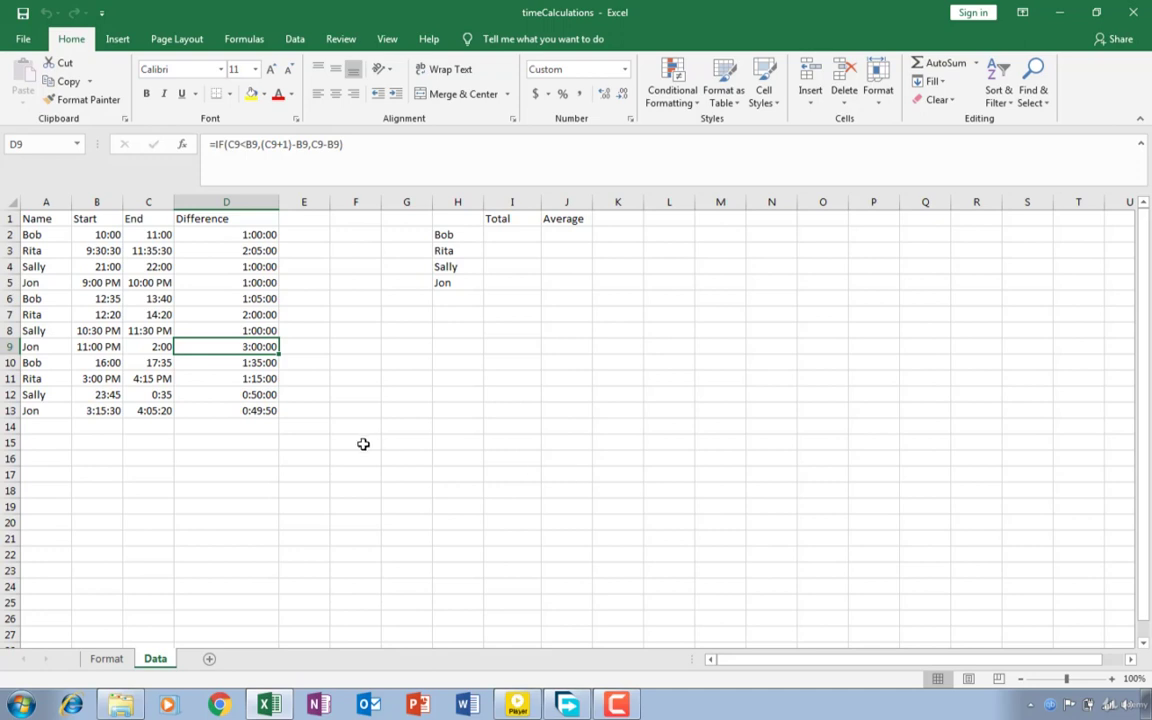
# Step: Total the Difference column in D14 with a SUM of D2:D13
pyautogui.click(269, 427)
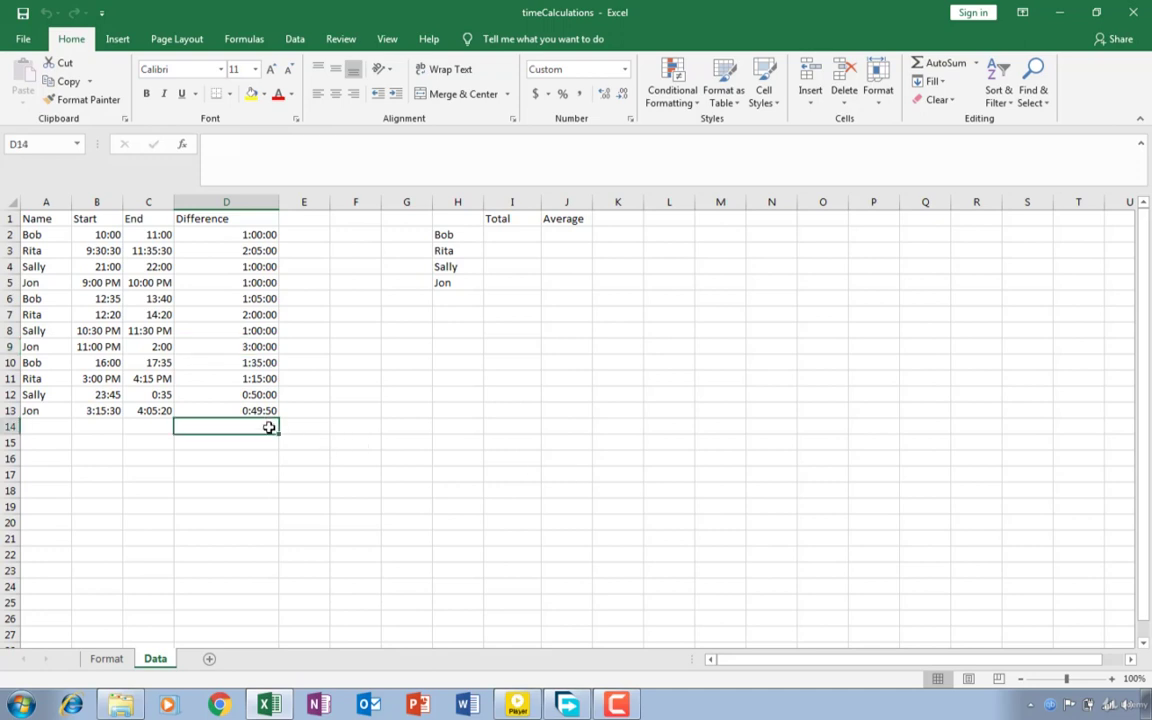
pyautogui.write('=sum')
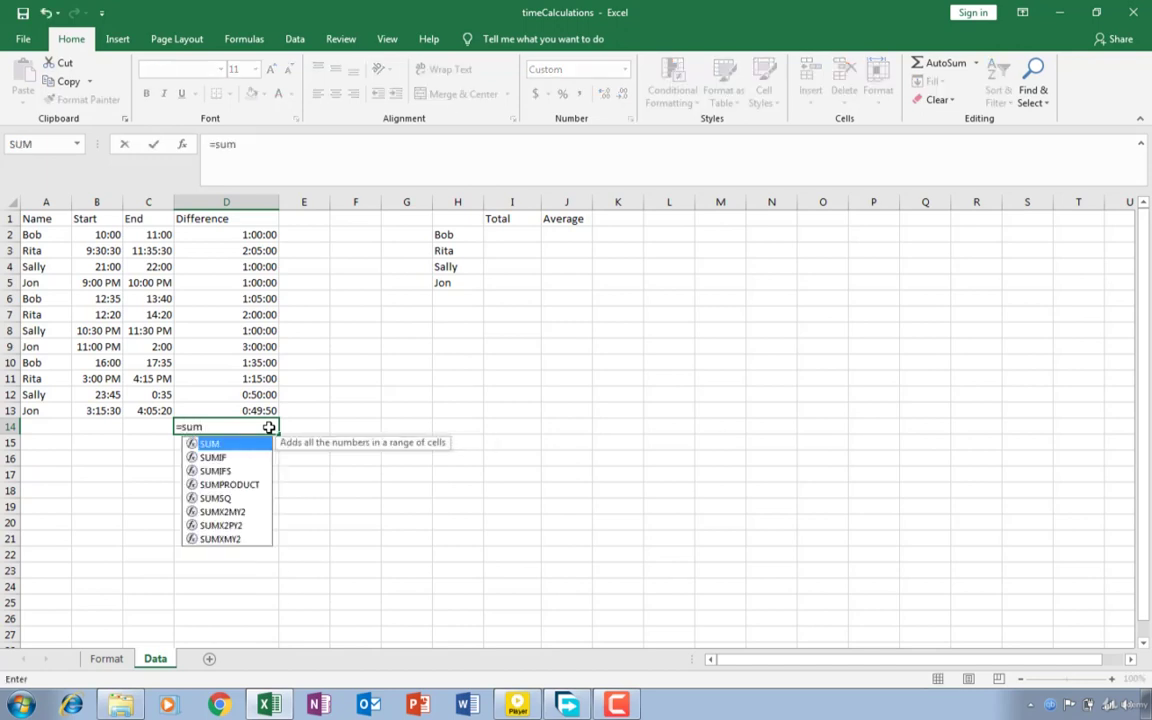
pyautogui.write('(')
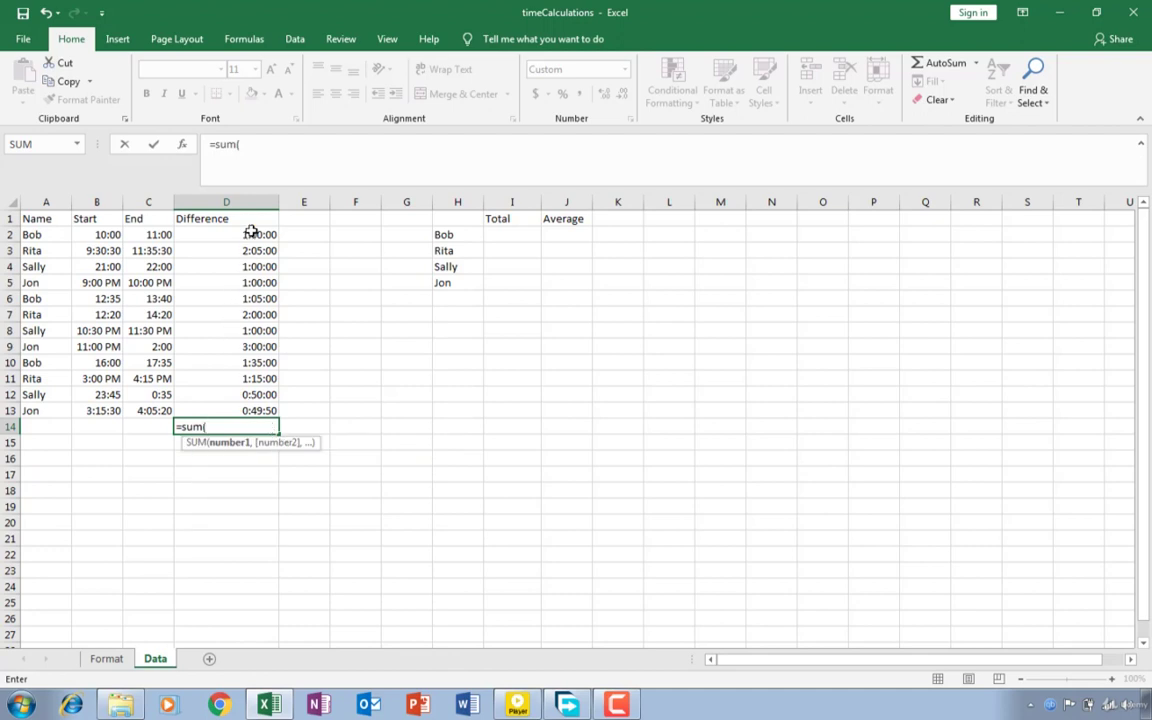
pyautogui.moveTo(251, 231); pyautogui.dragTo(230, 415)
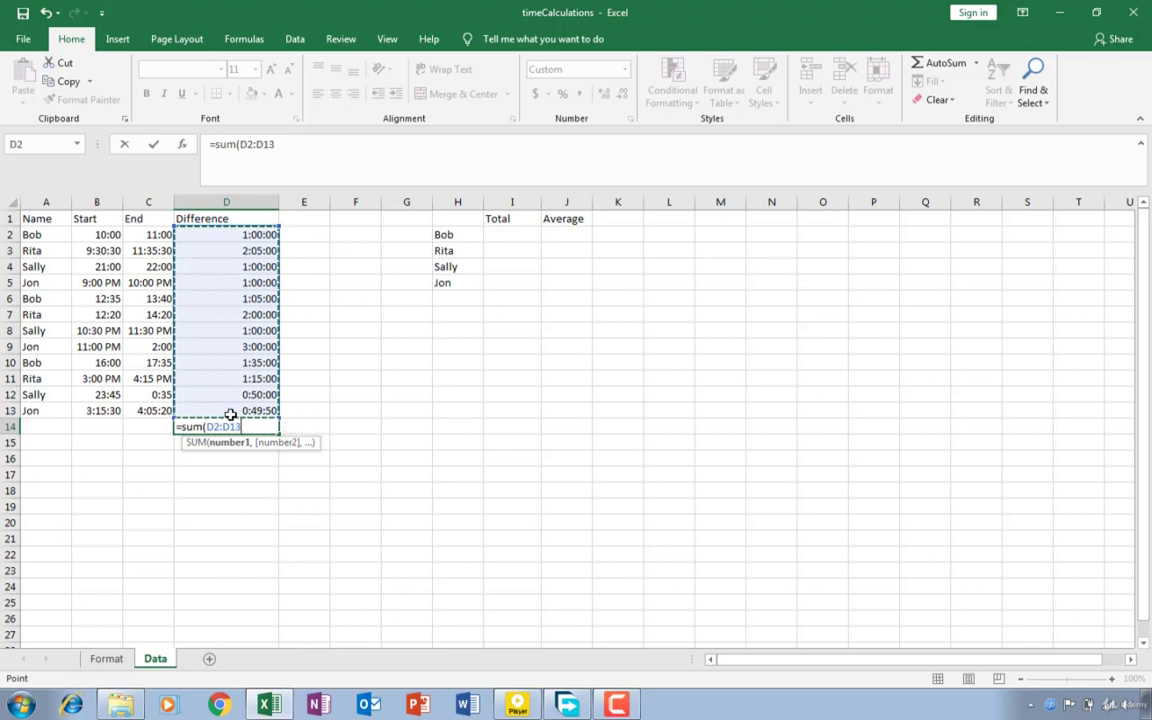
pyautogui.press('Return')
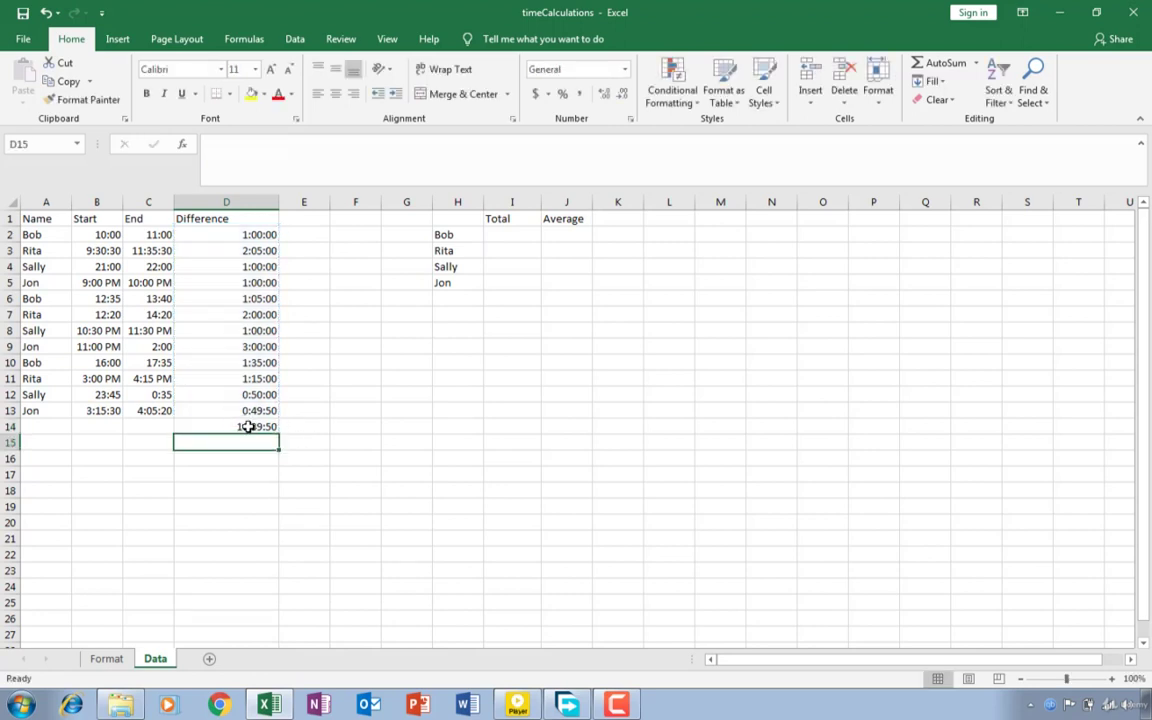
pyautogui.click(248, 426)
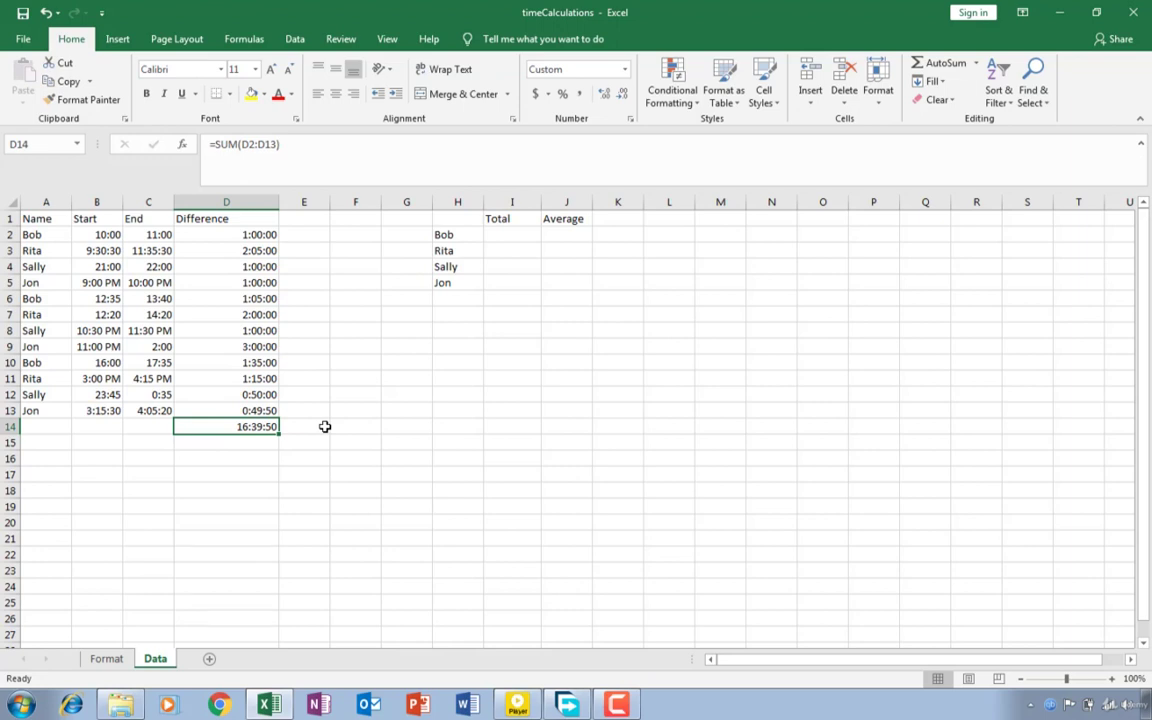
# Step: Write a SUMIF formula in I2 with range A2:A13, criteria H2 and sum range D2:D13
pyautogui.click(494, 231)
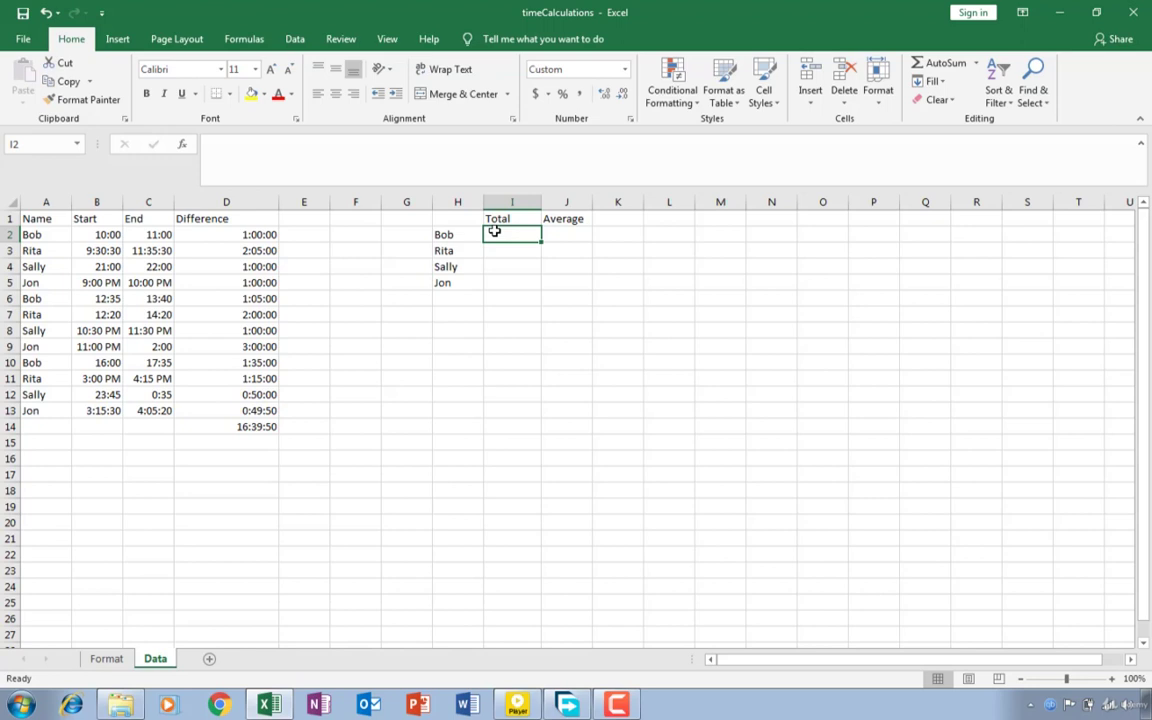
pyautogui.write('=')
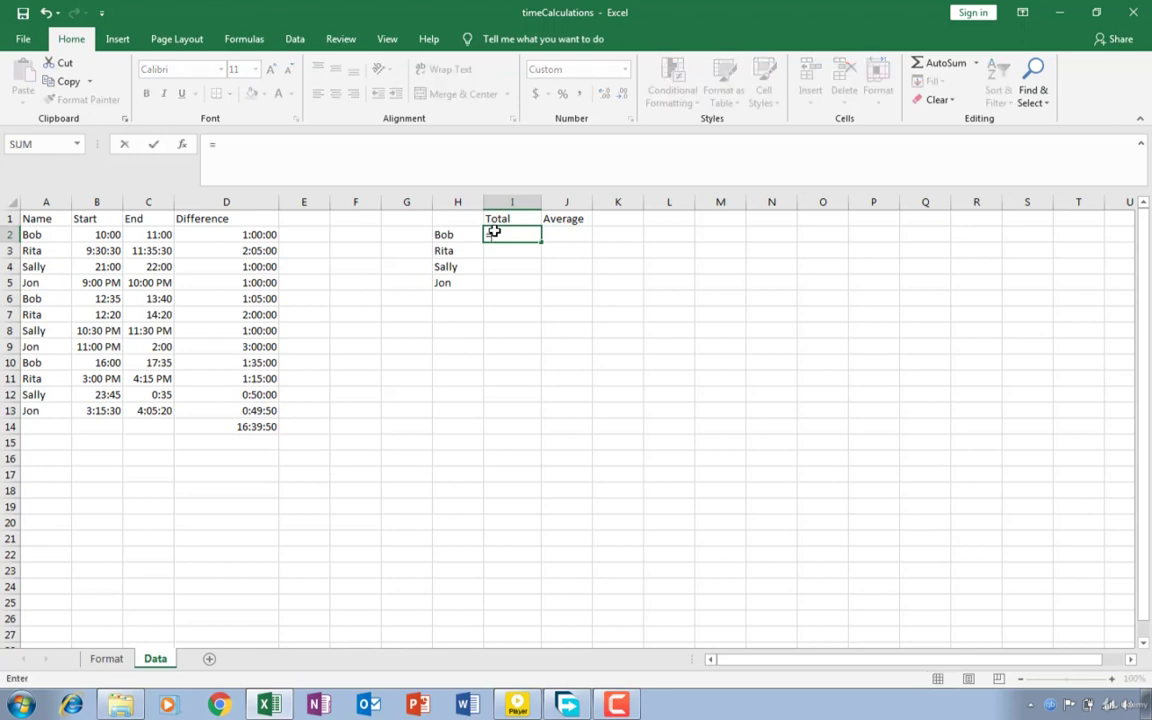
pyautogui.write('sum')
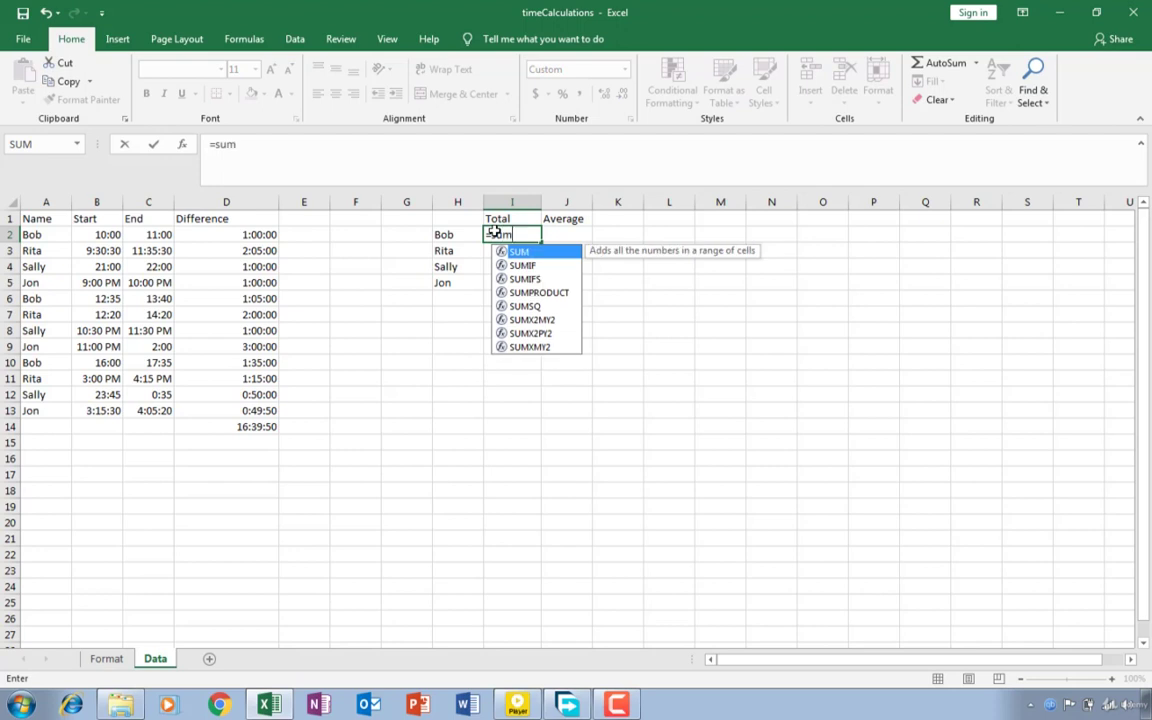
pyautogui.write('i')
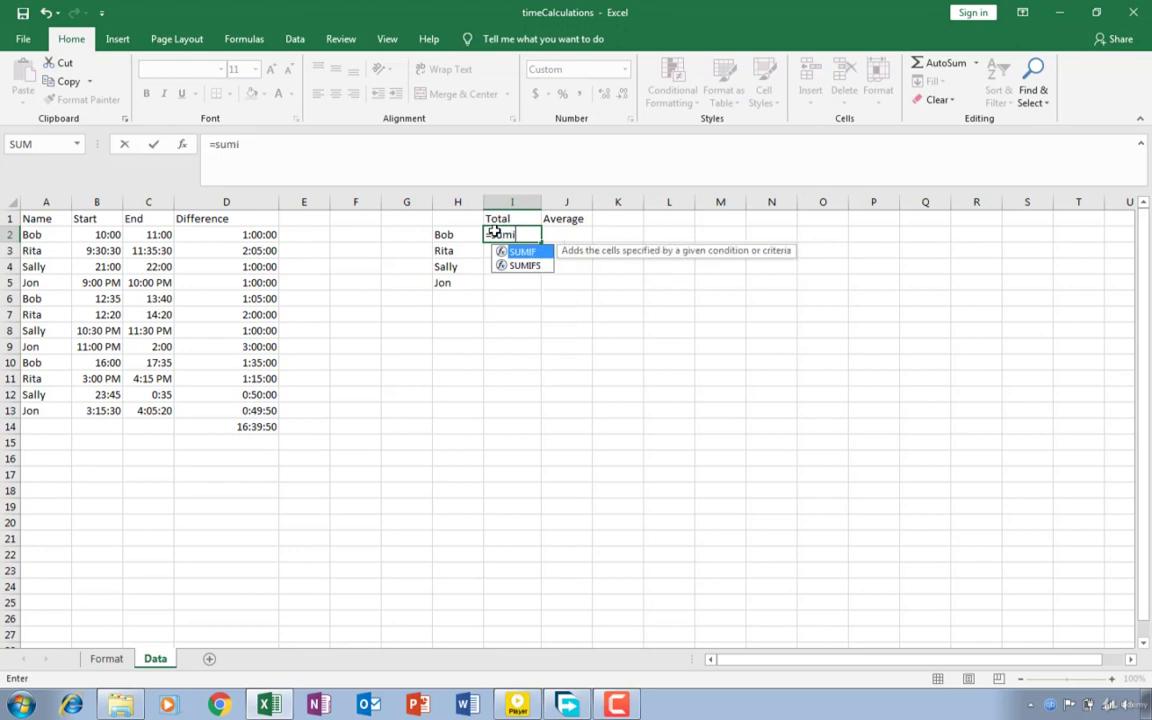
pyautogui.write('f(')
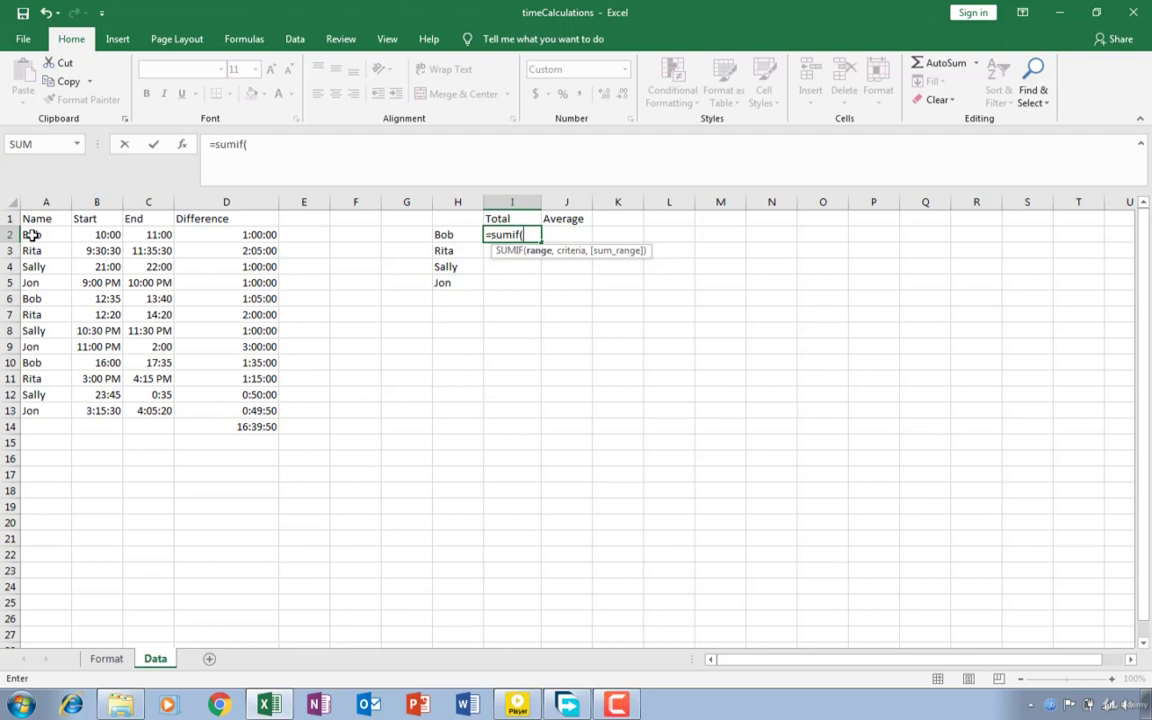
pyautogui.moveTo(31, 234); pyautogui.dragTo(28, 402)
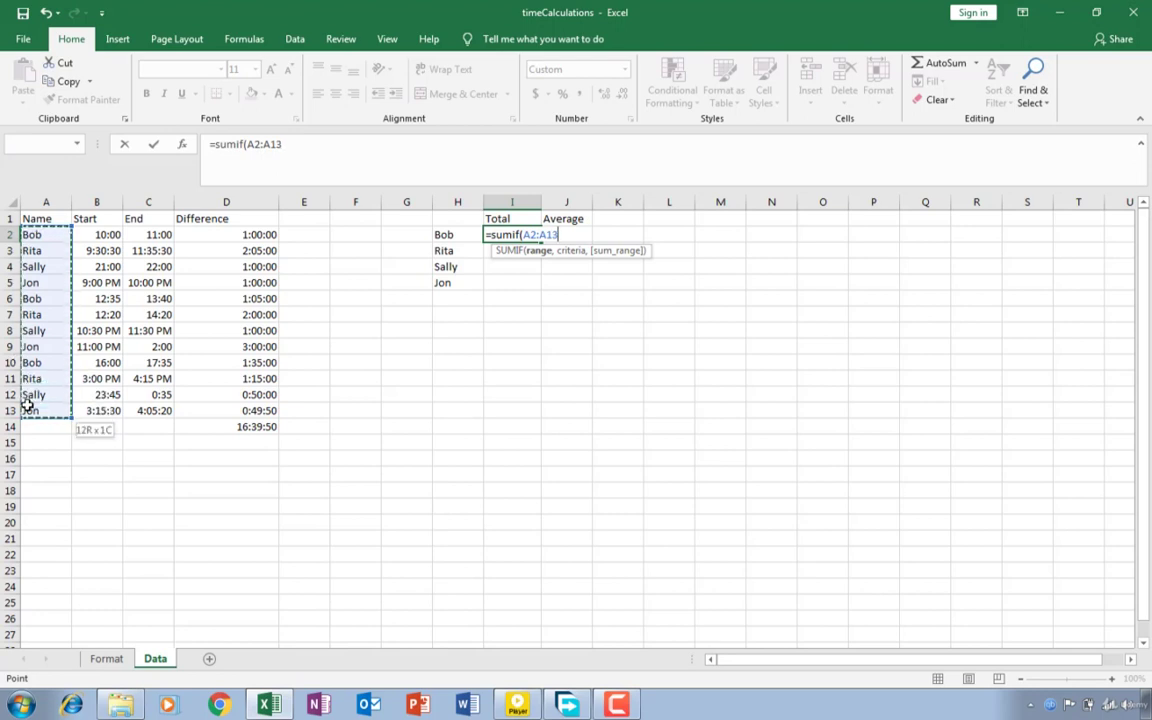
pyautogui.moveTo(28, 402); pyautogui.dragTo(28, 402)
pyautogui.write(',')
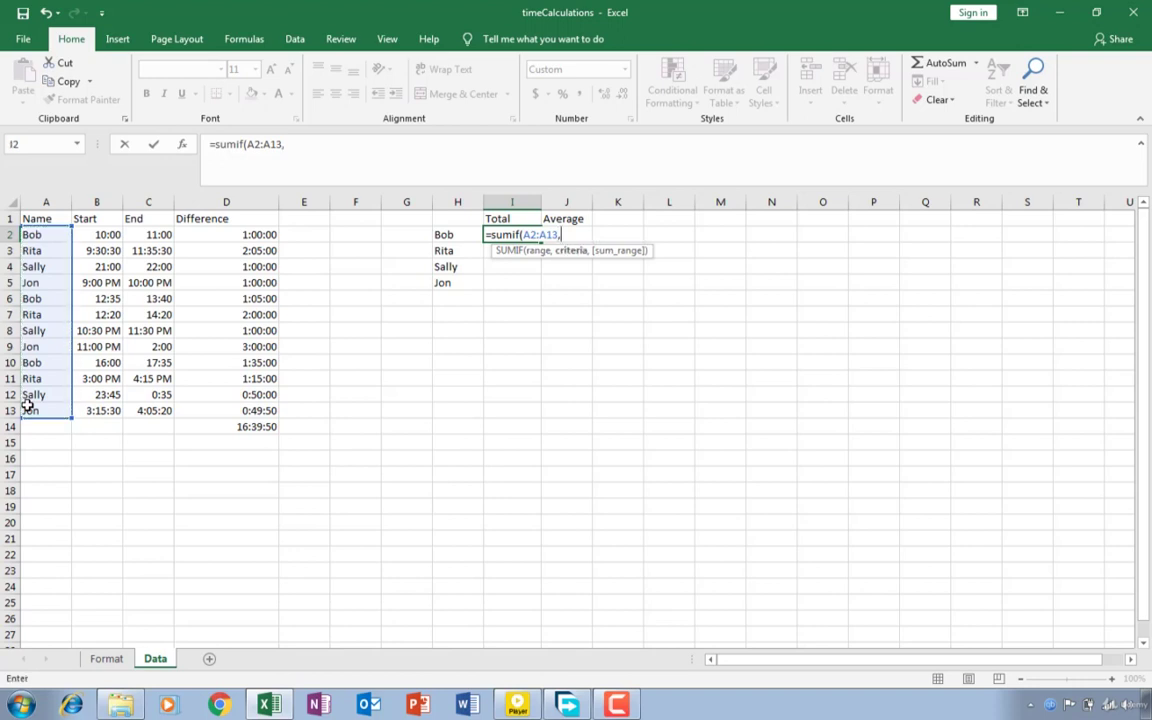
pyautogui.click(466, 234)
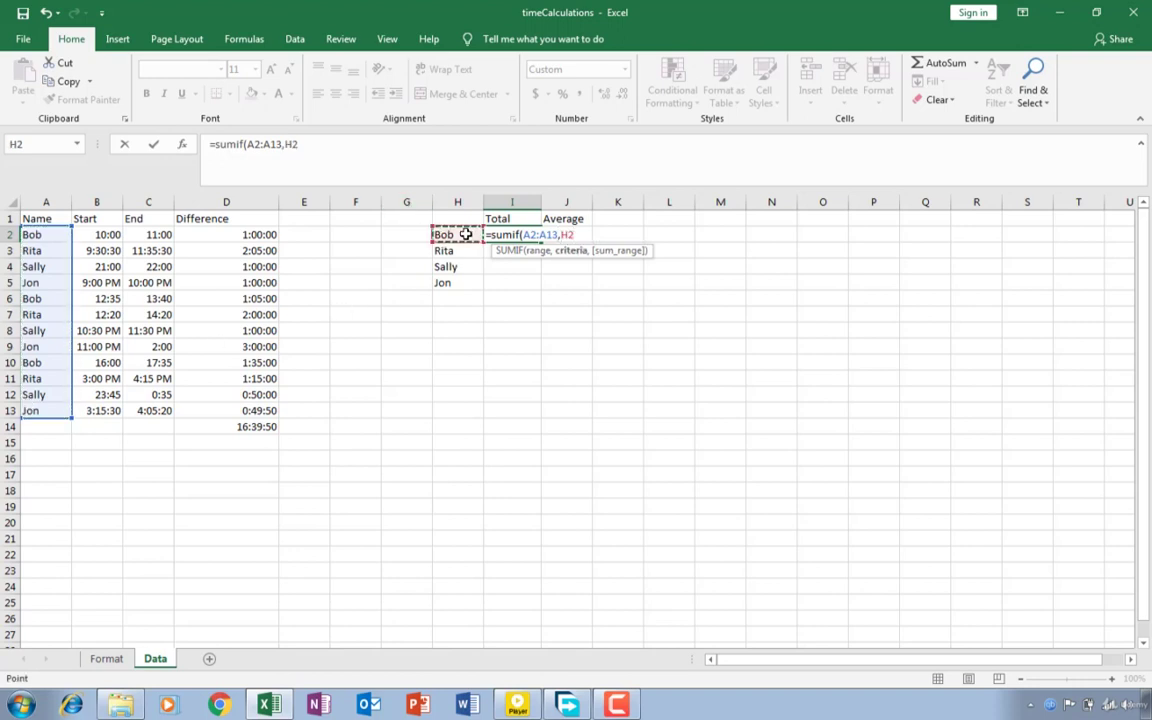
pyautogui.write(',')
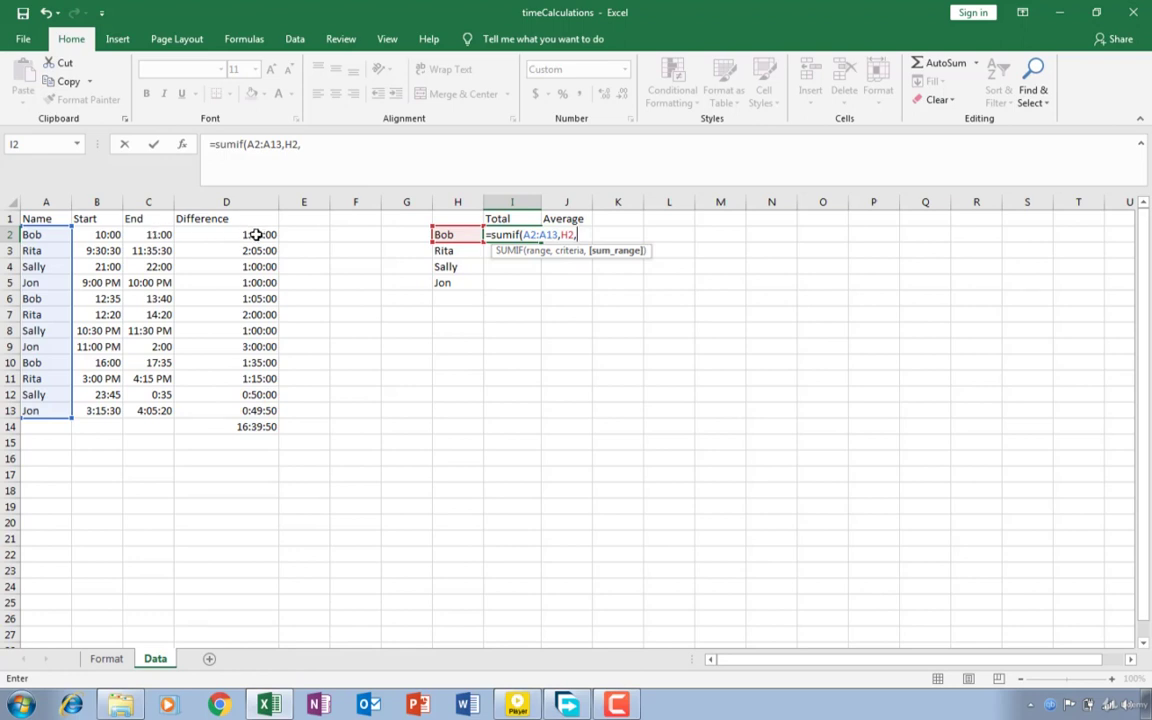
pyautogui.moveTo(257, 234); pyautogui.dragTo(234, 403)
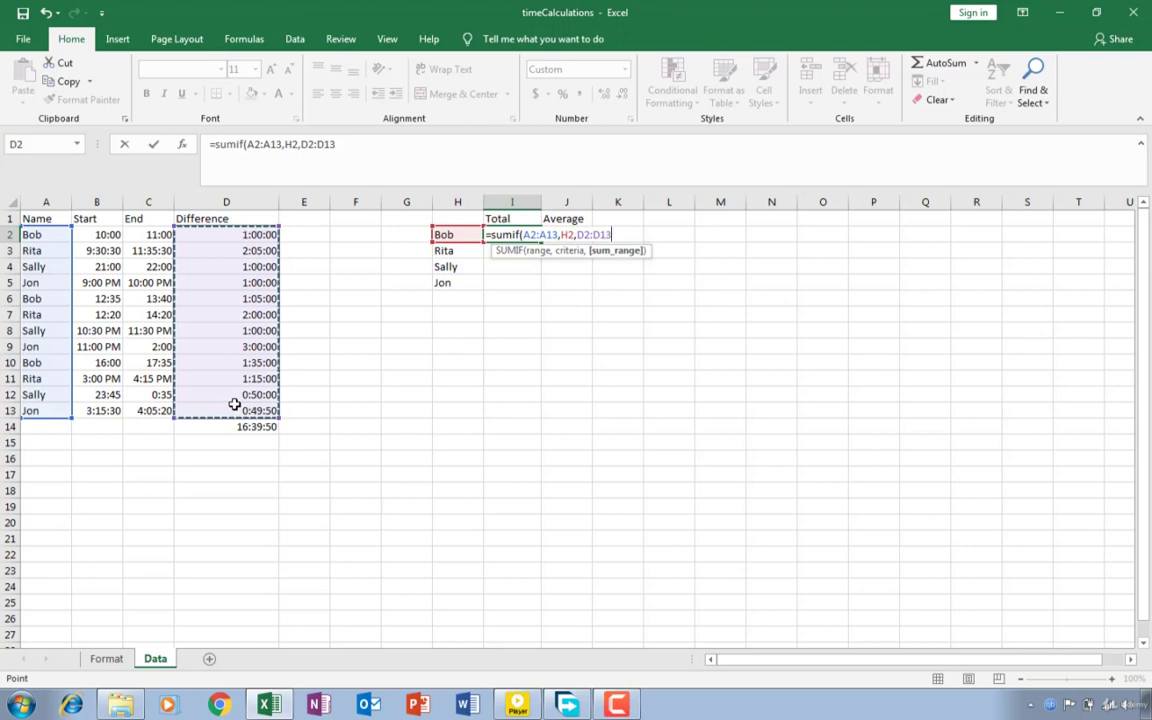
pyautogui.write(')')
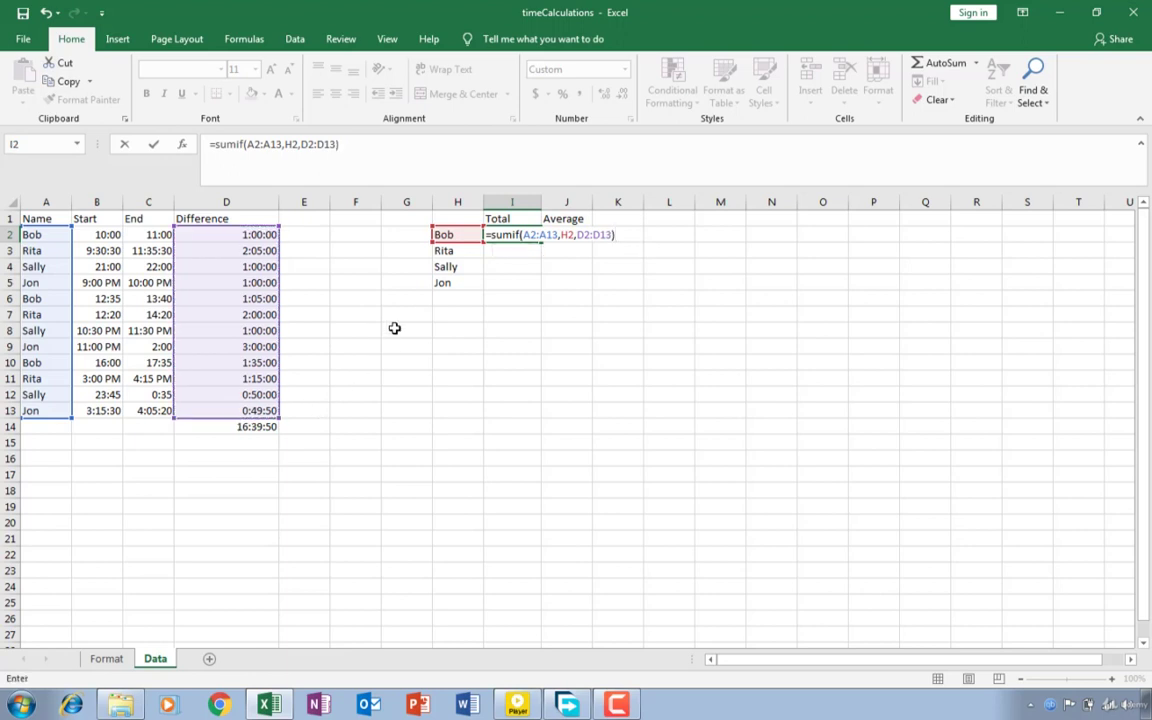
# Step: Make the A2:A13 and D2:D13 ranges in the I2 formula absolute, keeping H2 relative, and enter the formula
pyautogui.click(546, 236)
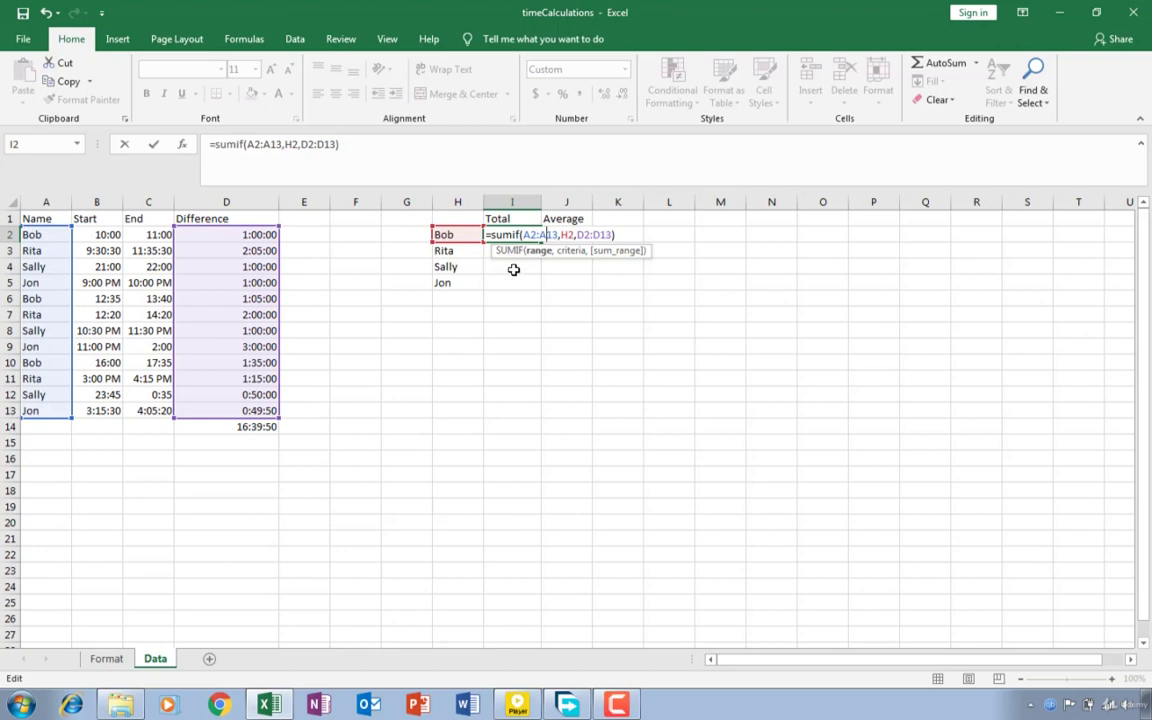
pyautogui.press('F4')
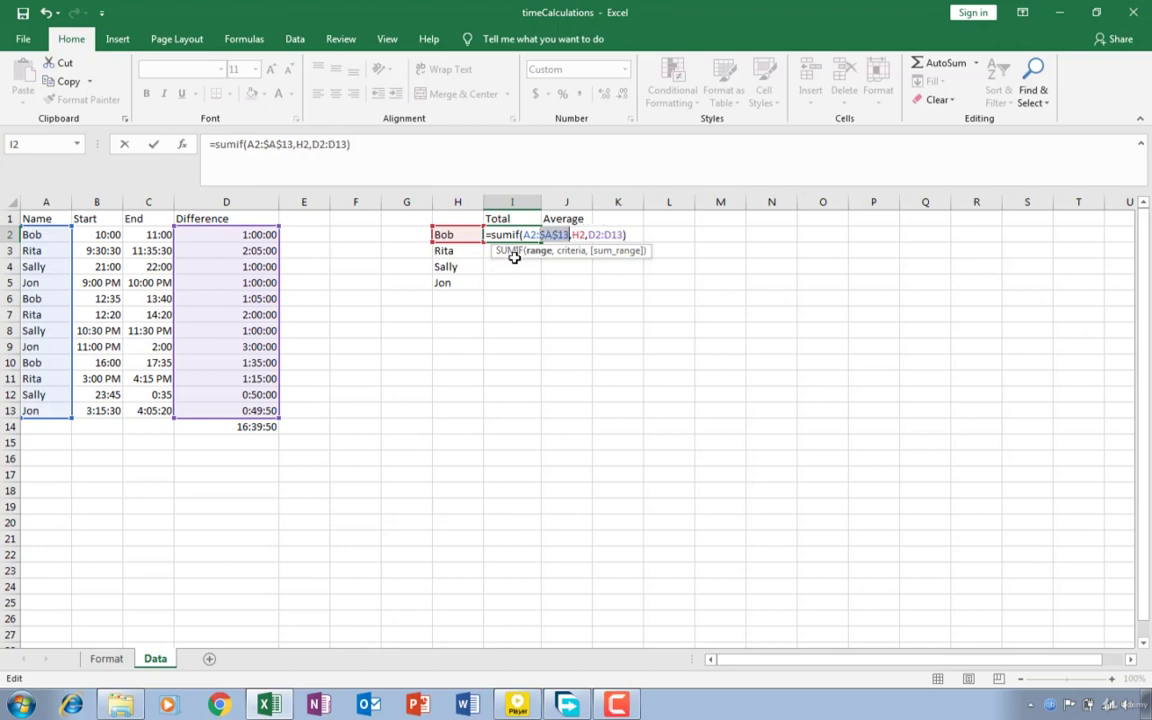
pyautogui.click(532, 234)
pyautogui.press('F4')
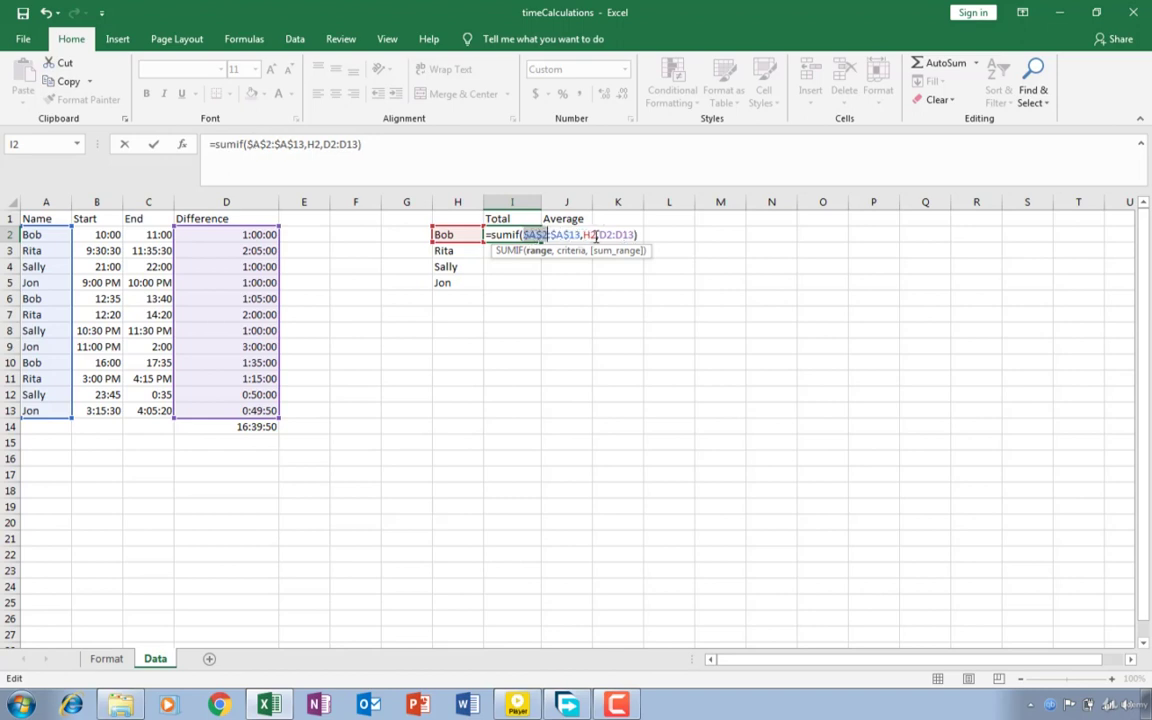
pyautogui.moveTo(600, 236); pyautogui.dragTo(634, 237)
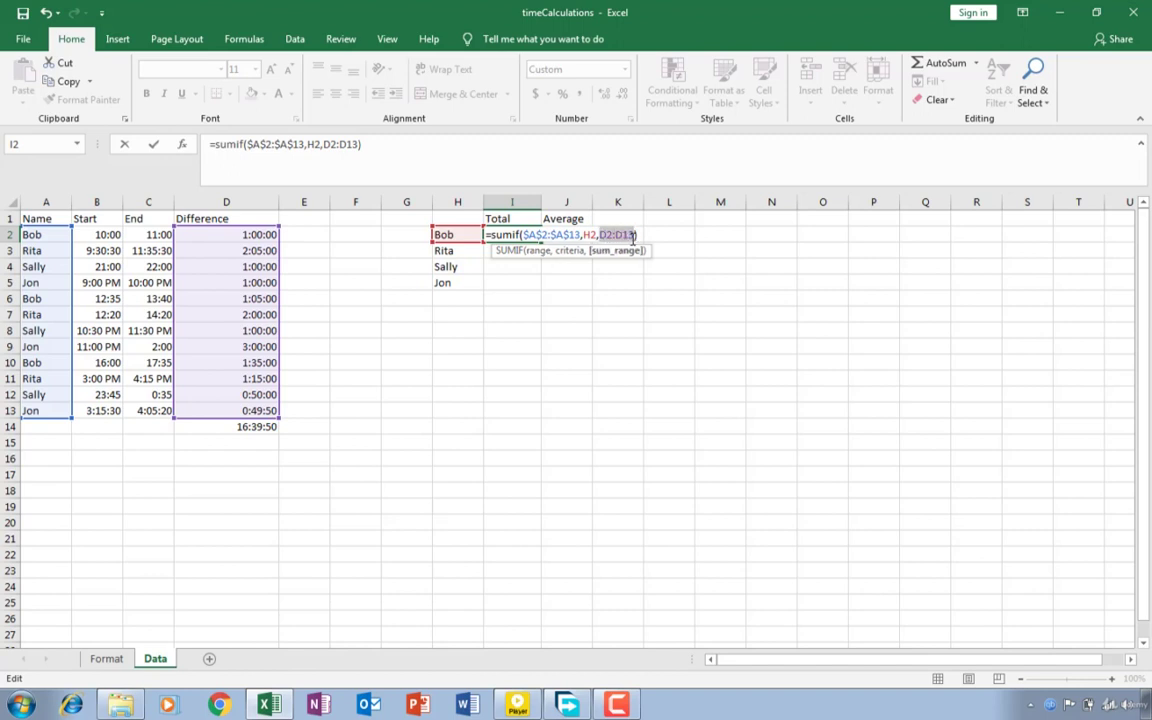
pyautogui.press('F4')
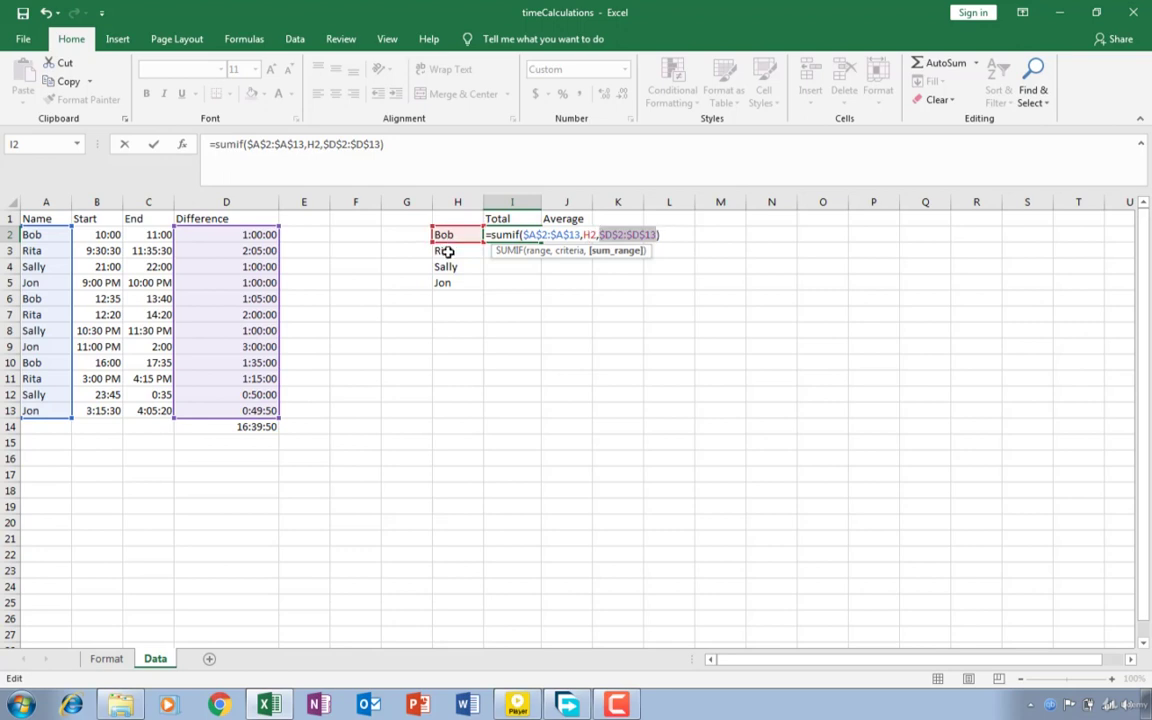
pyautogui.press('Return')
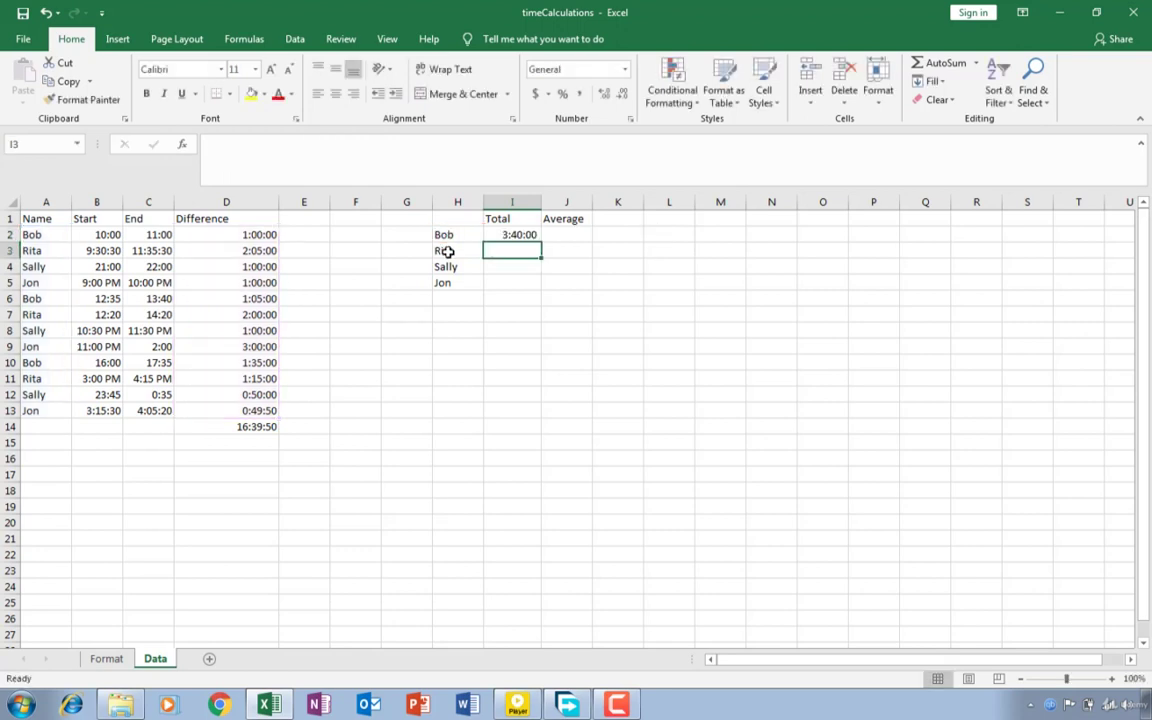
# Step: Fill the I2 total formula down to I5 and add an AutoSum of I2:I5 in I6
pyautogui.click(522, 234)
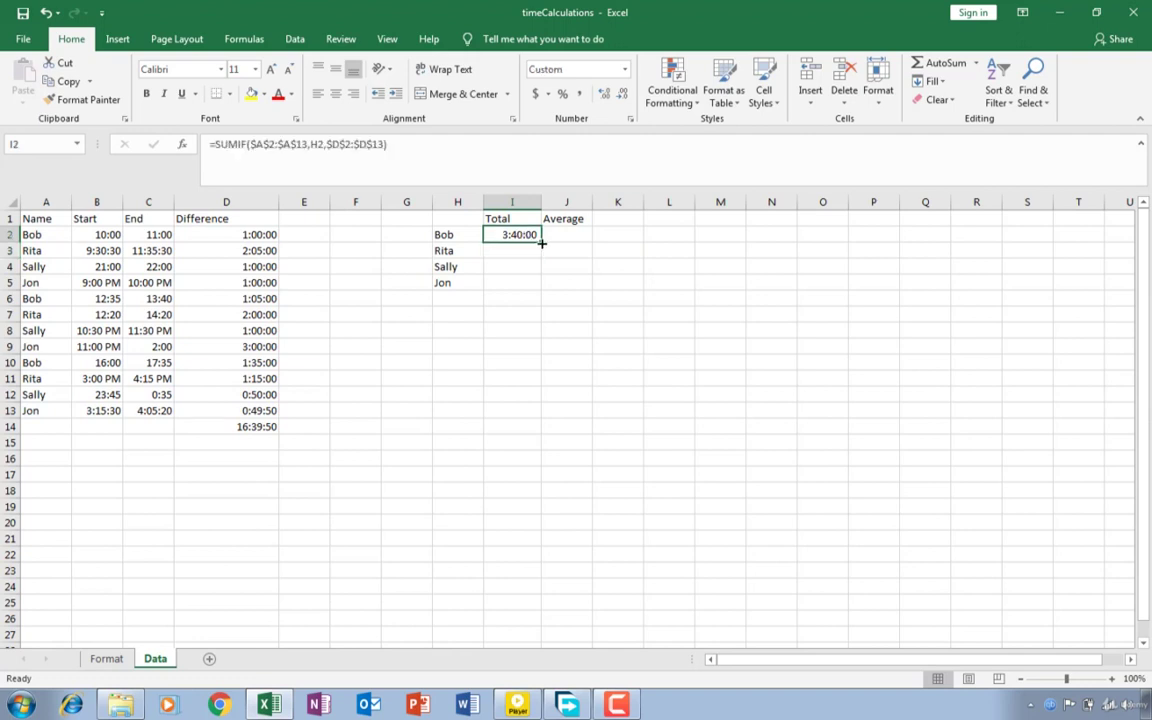
pyautogui.moveTo(541, 242); pyautogui.dragTo(541, 288)
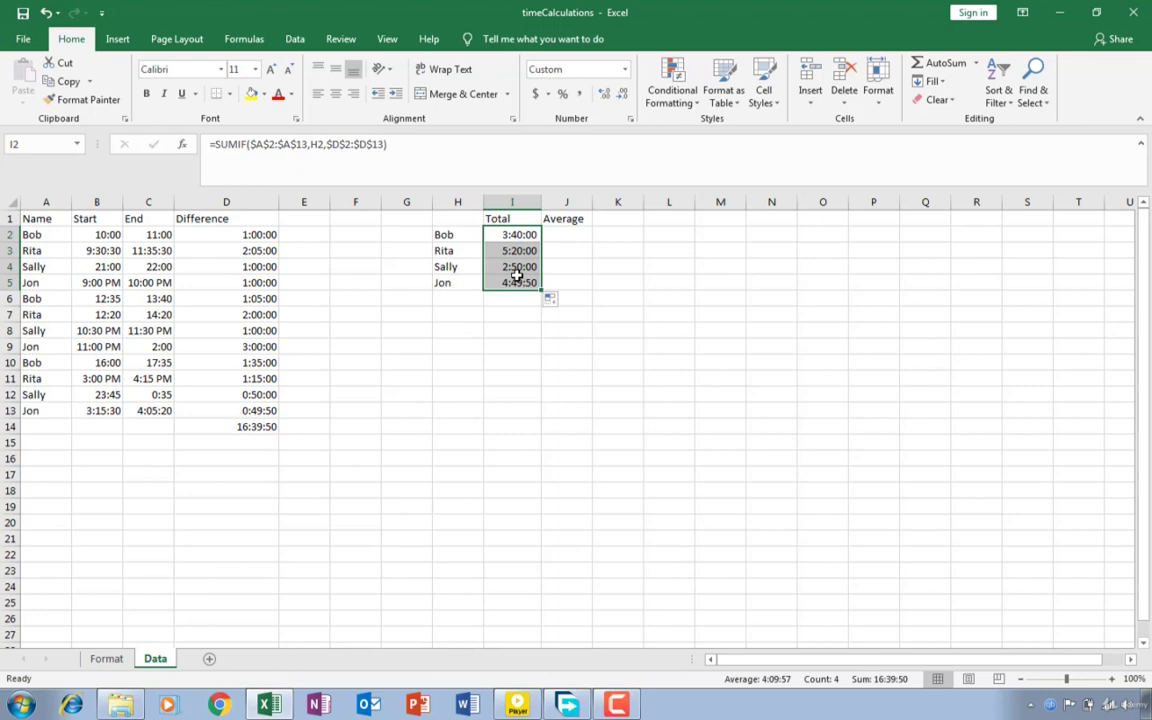
pyautogui.click(519, 298)
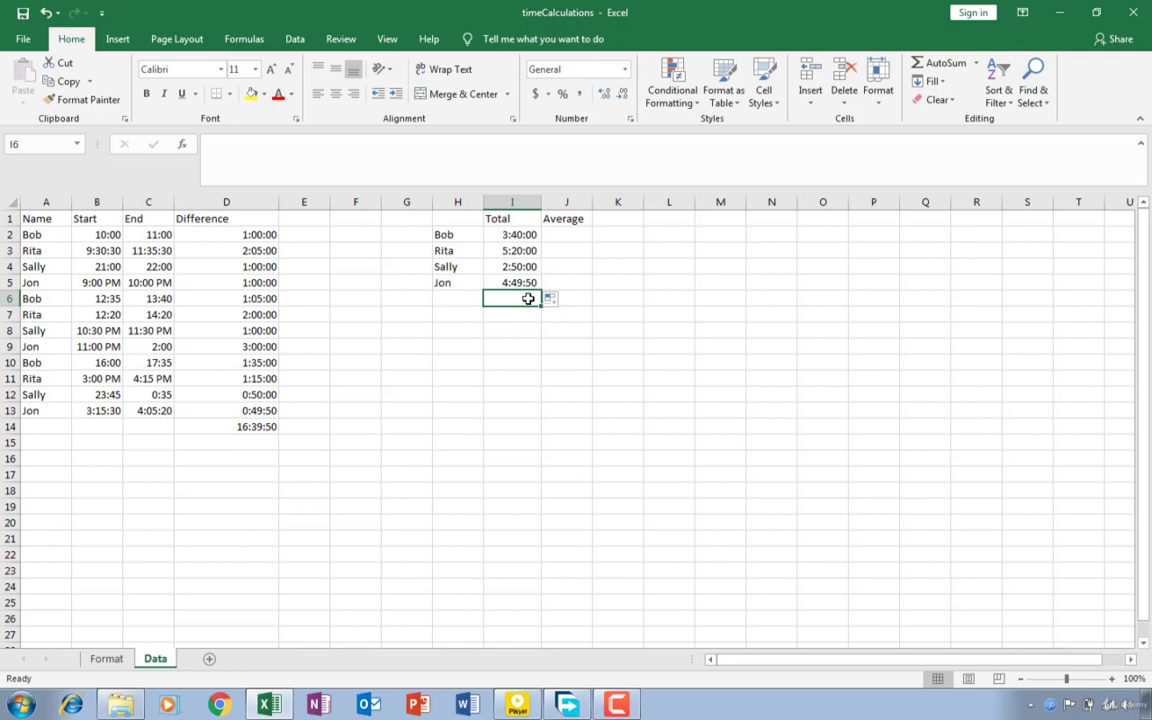
pyautogui.click(945, 63)
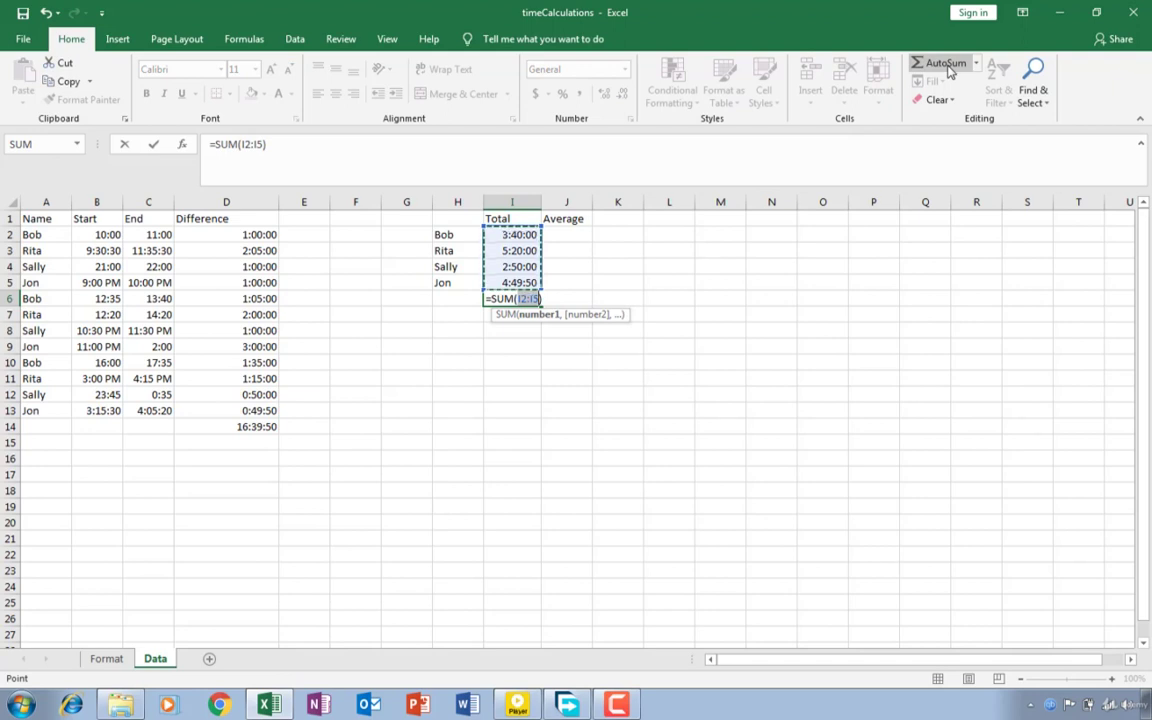
pyautogui.press('Return')
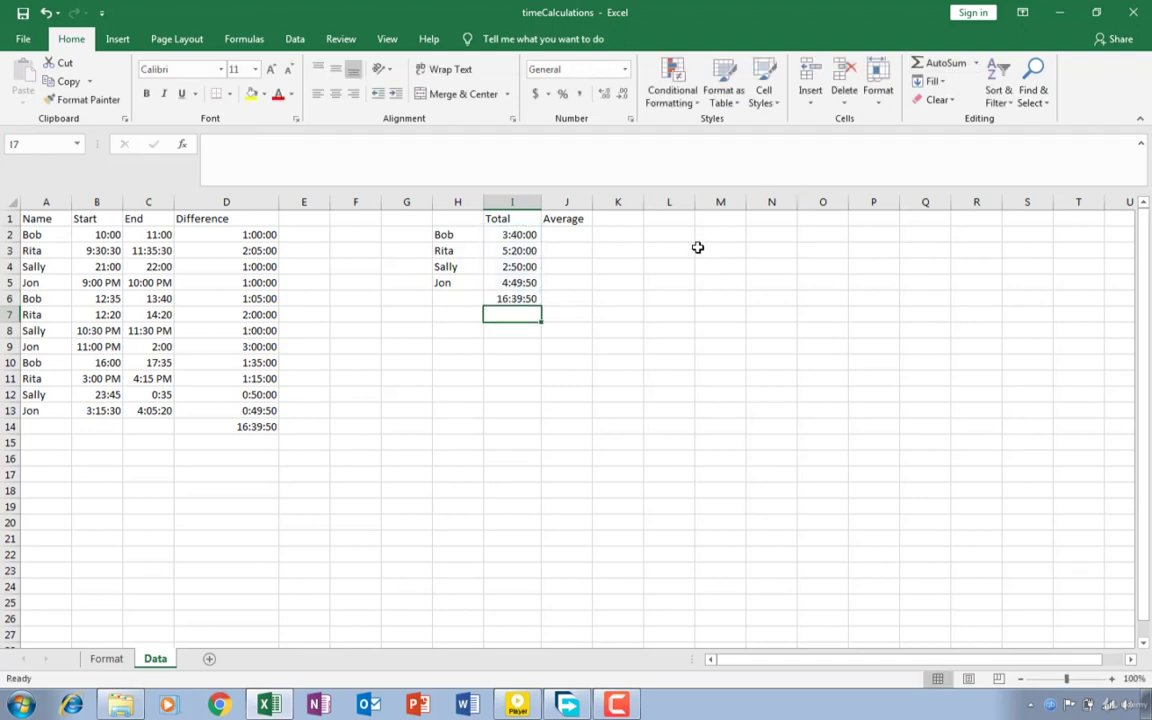
pyautogui.click(514, 298)
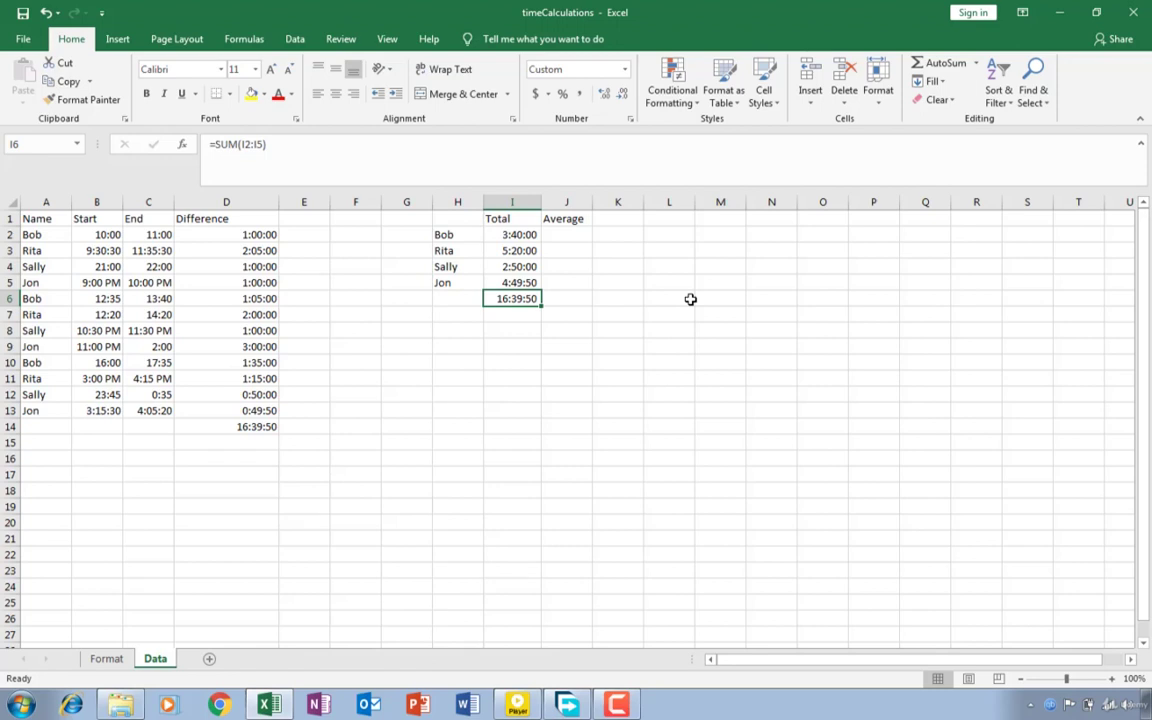
# Step: Write an AVERAGEIF formula in J2 with range A2:A13, criteria H2 and average range D2:D13
pyautogui.click(566, 234)
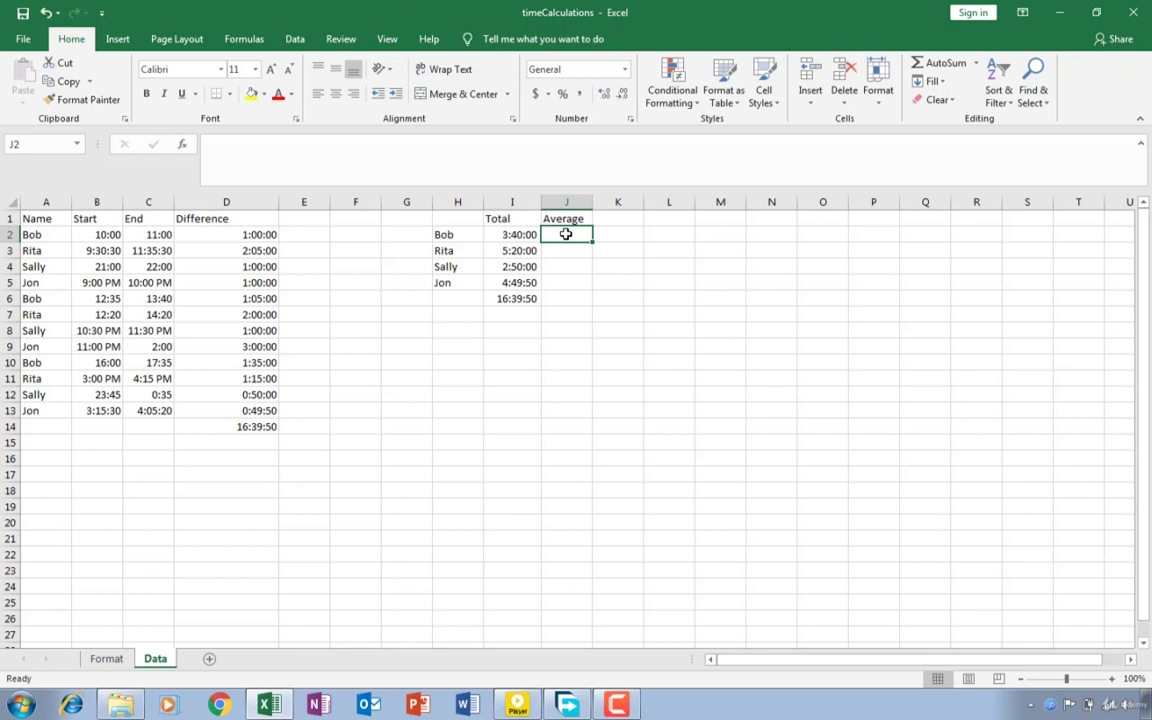
pyautogui.write('=')
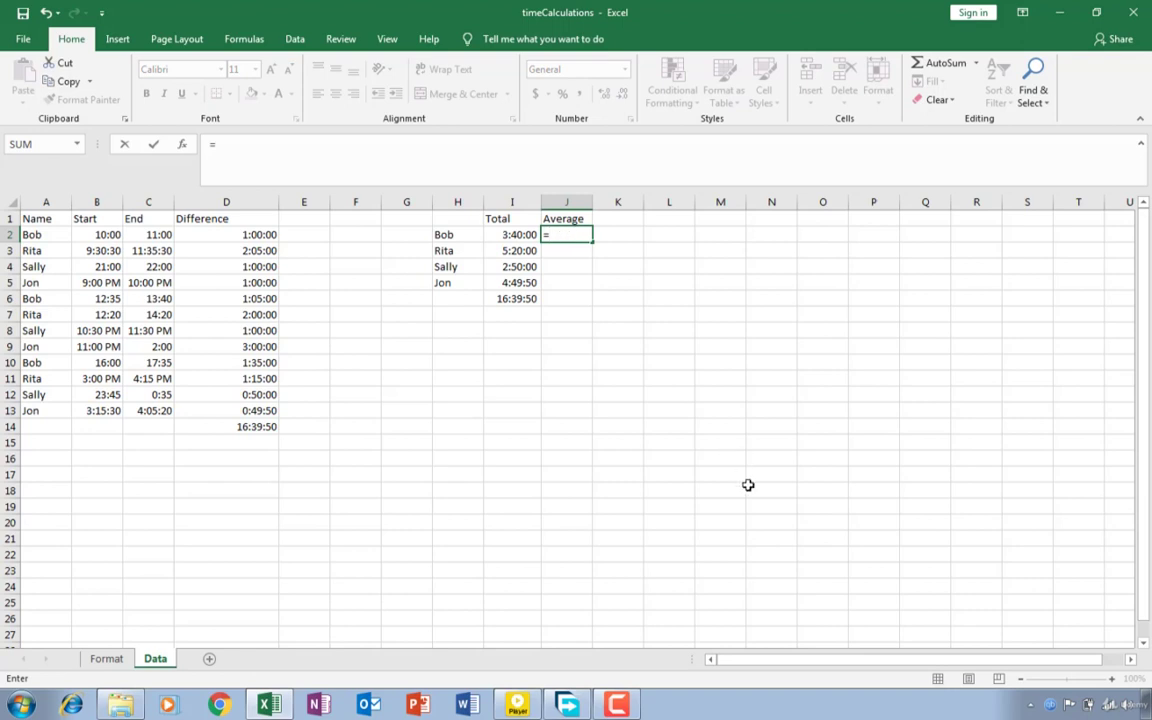
pyautogui.write('a')
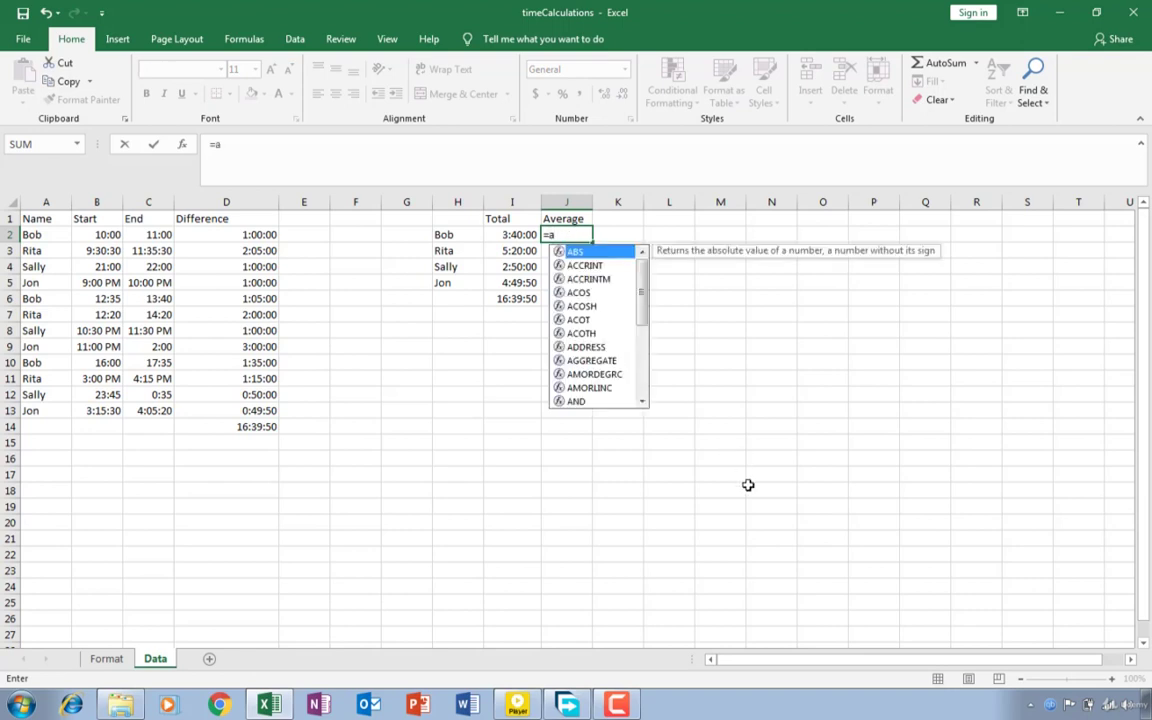
pyautogui.write('verage')
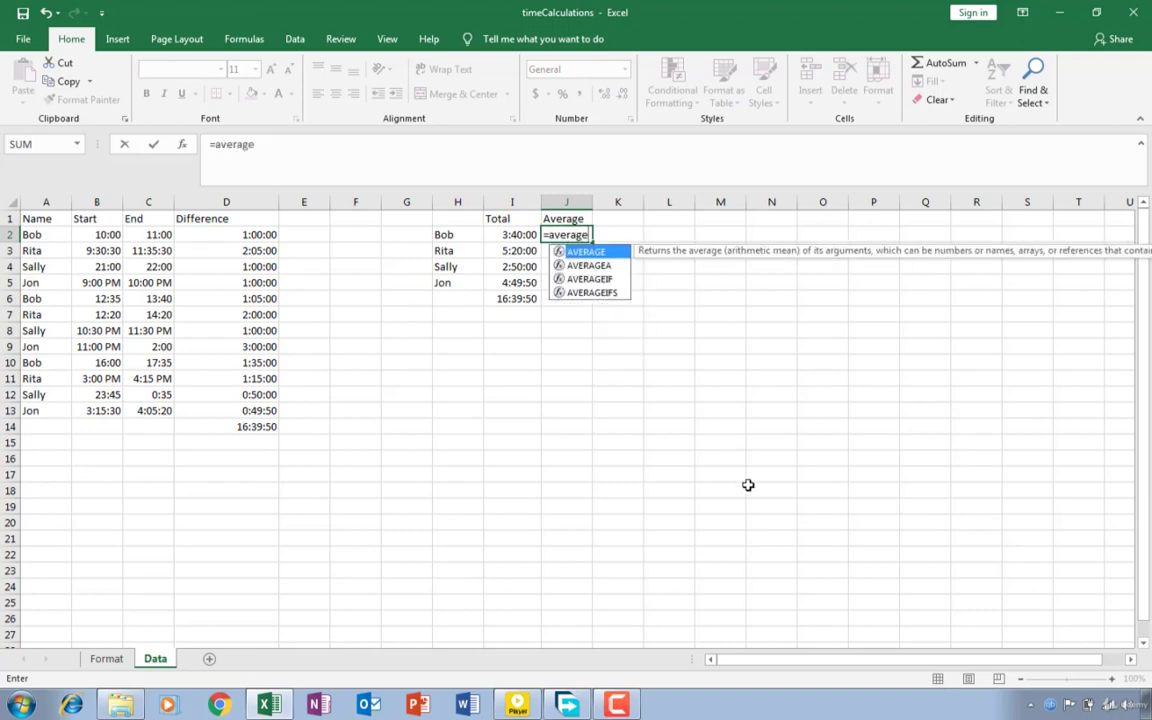
pyautogui.write('if')
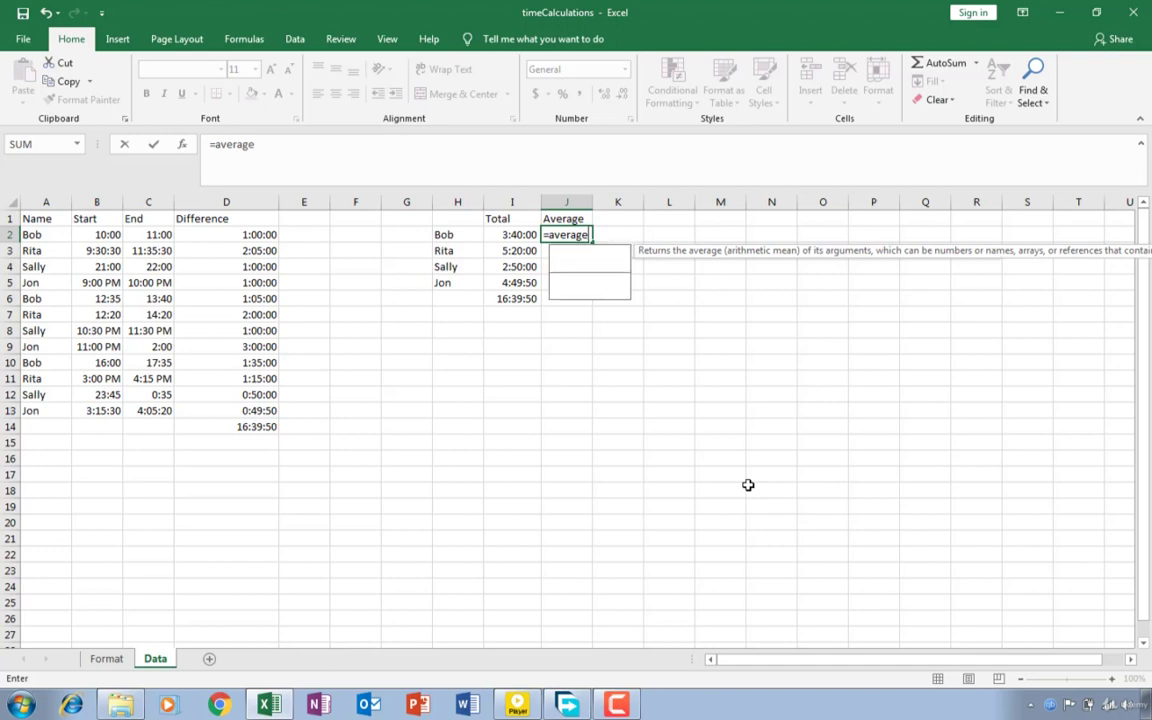
pyautogui.write('(')
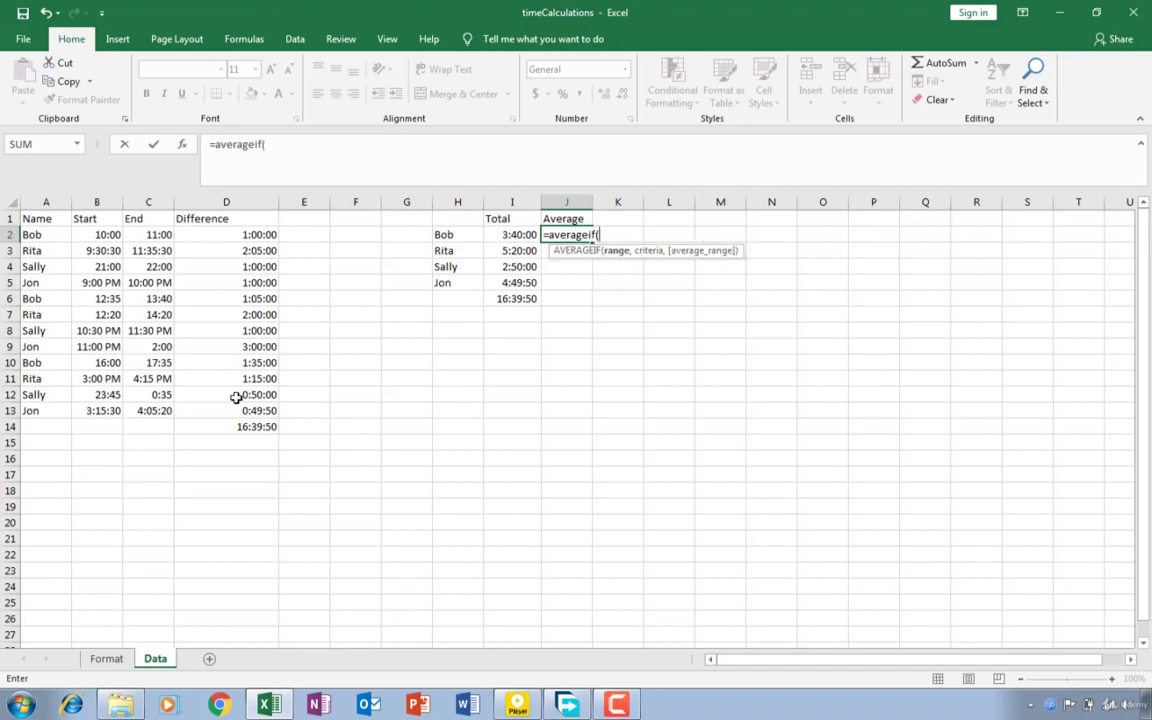
pyautogui.click(51, 234)
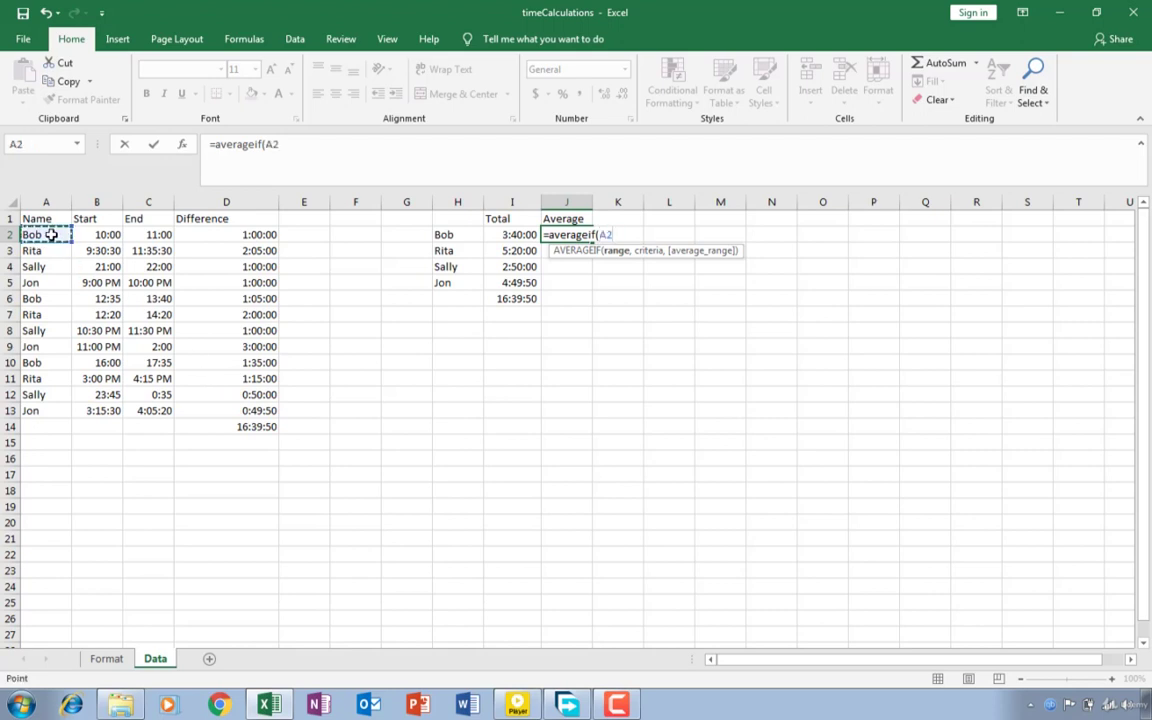
pyautogui.moveTo(51, 234); pyautogui.dragTo(50, 403)
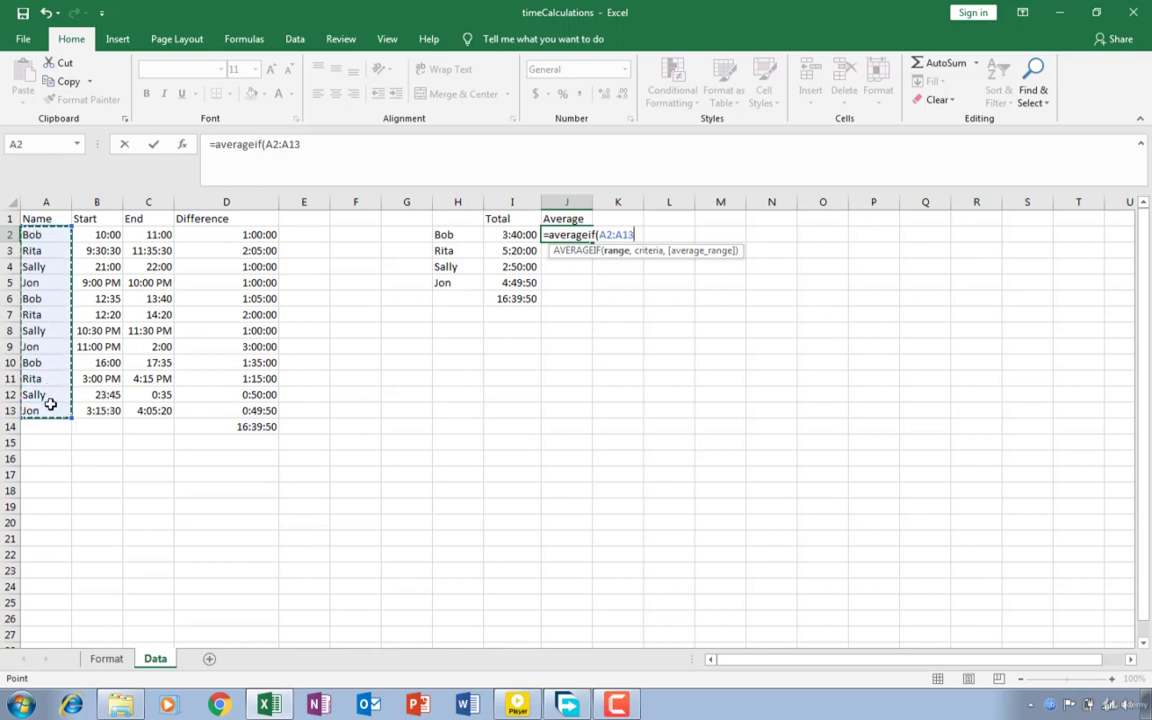
pyautogui.write(',')
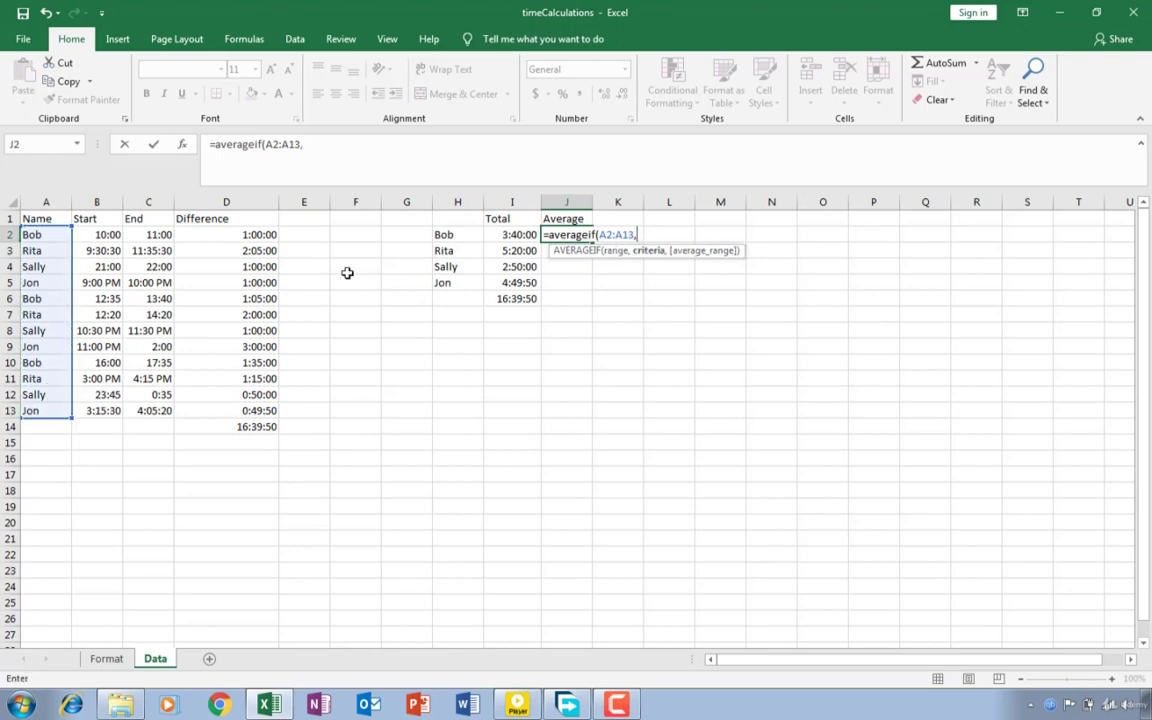
pyautogui.click(446, 234)
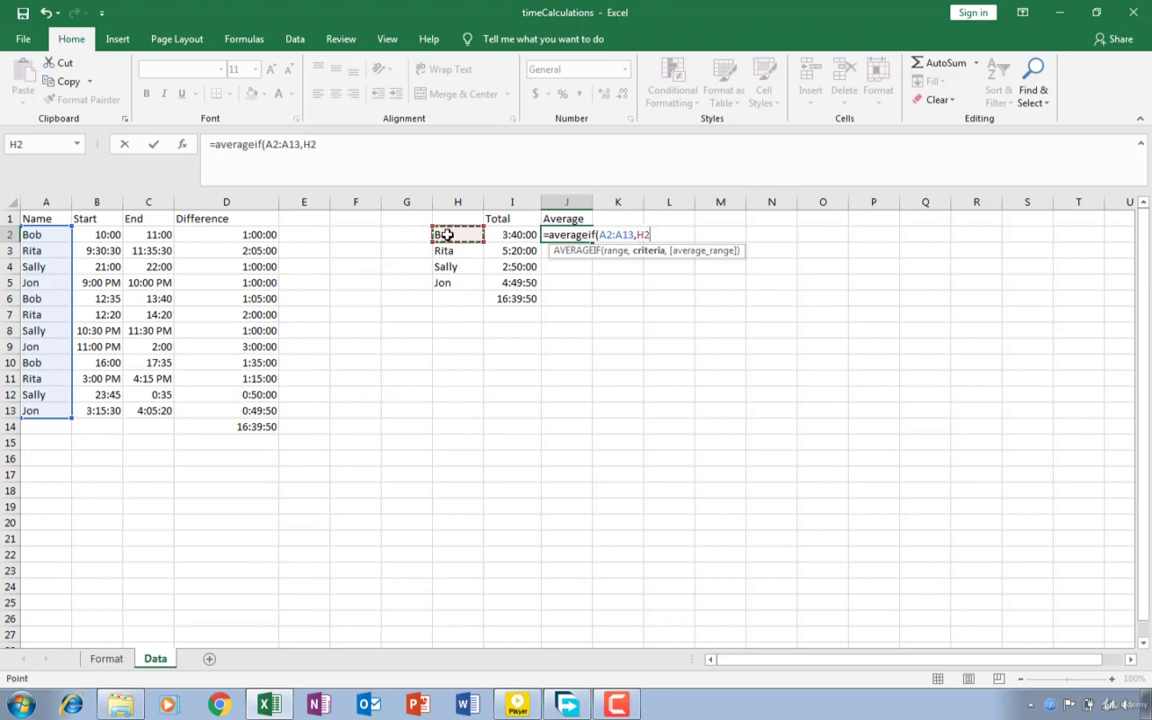
pyautogui.write(',')
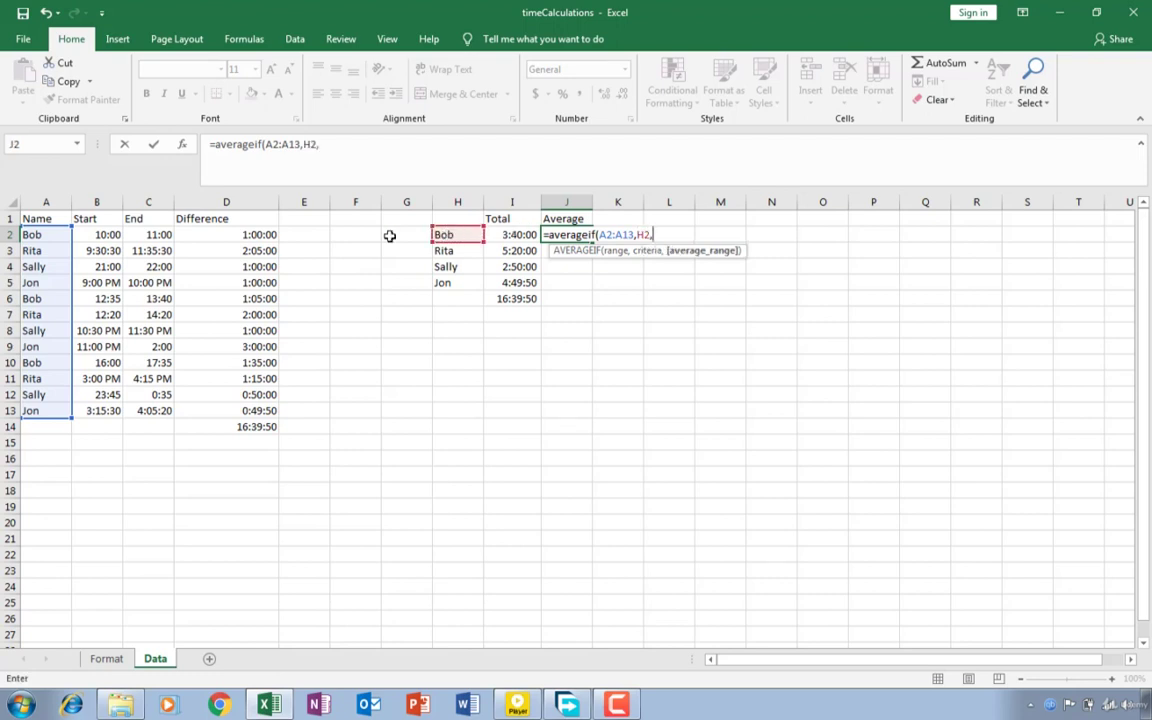
pyautogui.click(238, 235)
pyautogui.moveTo(235, 265); pyautogui.dragTo(235, 404)
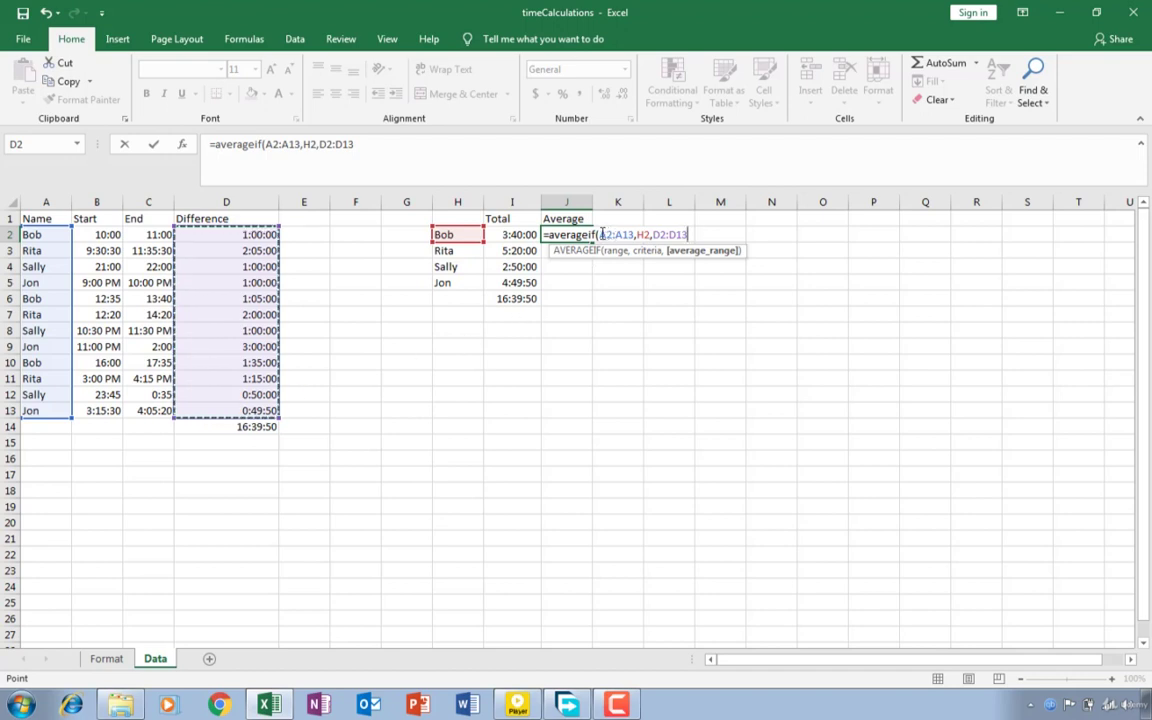
# Step: Make the A2:A13 and D2:D13 ranges in the J2 formula absolute, keeping H2 relative, and enter the formula
pyautogui.moveTo(601, 234); pyautogui.dragTo(633, 236)
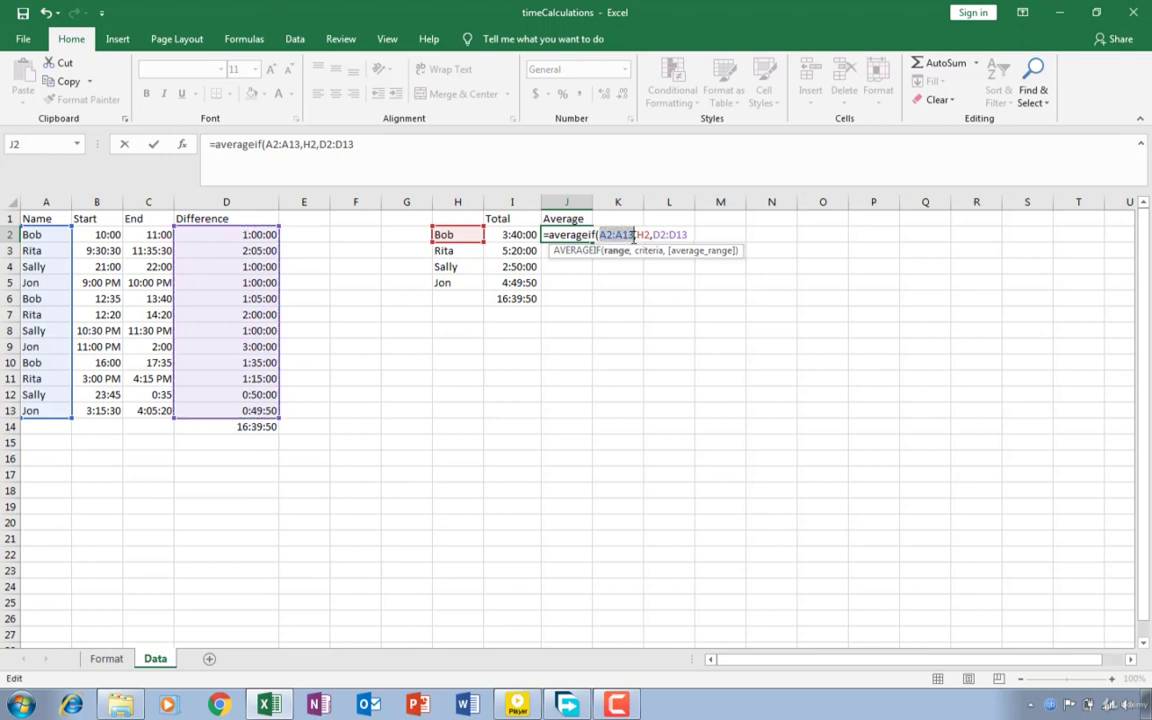
pyautogui.press('F4')
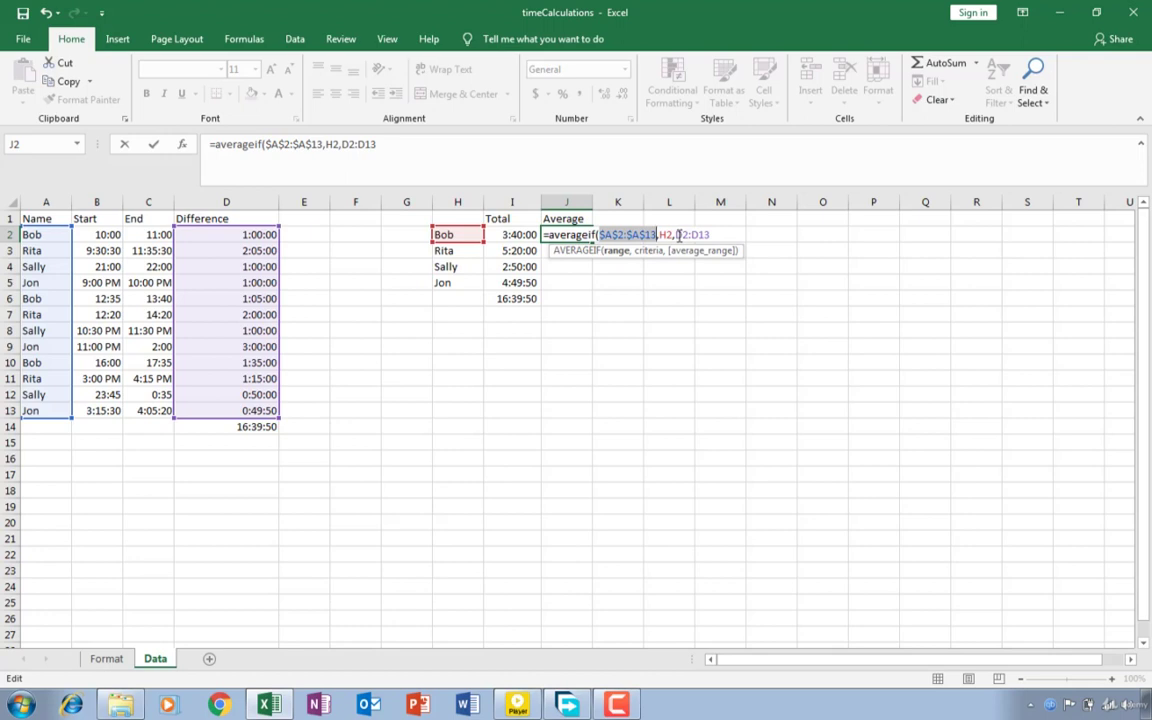
pyautogui.moveTo(675, 234); pyautogui.dragTo(710, 234)
pyautogui.press('F4')
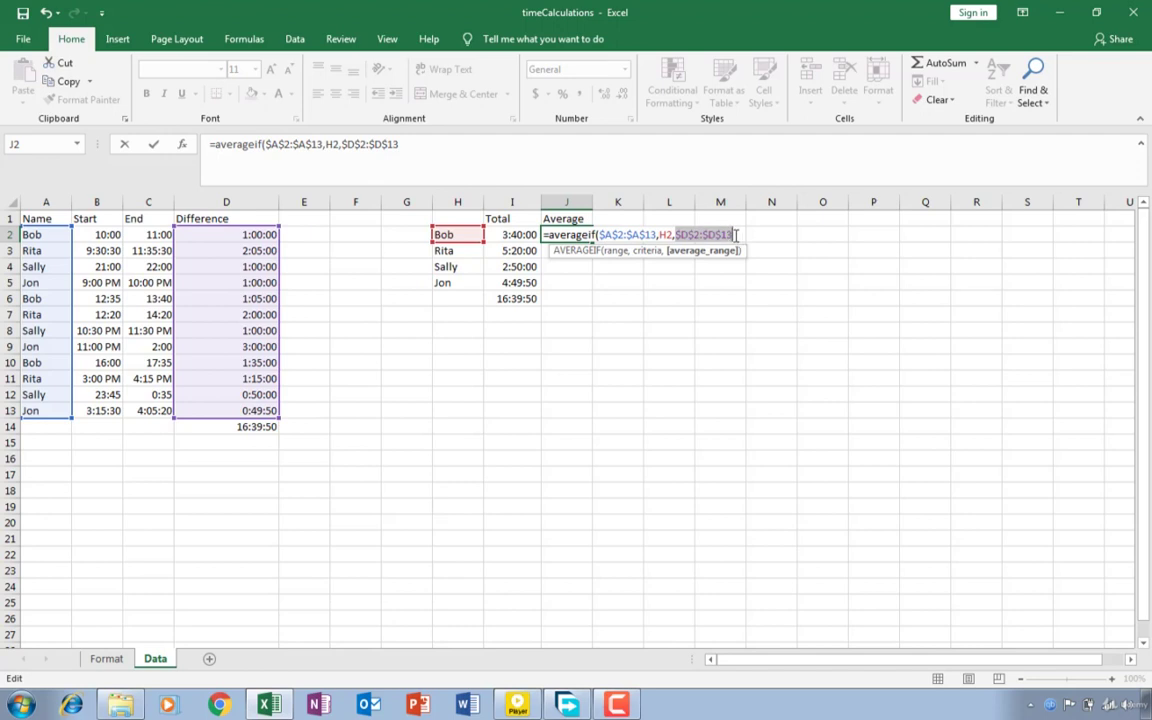
pyautogui.click(735, 234)
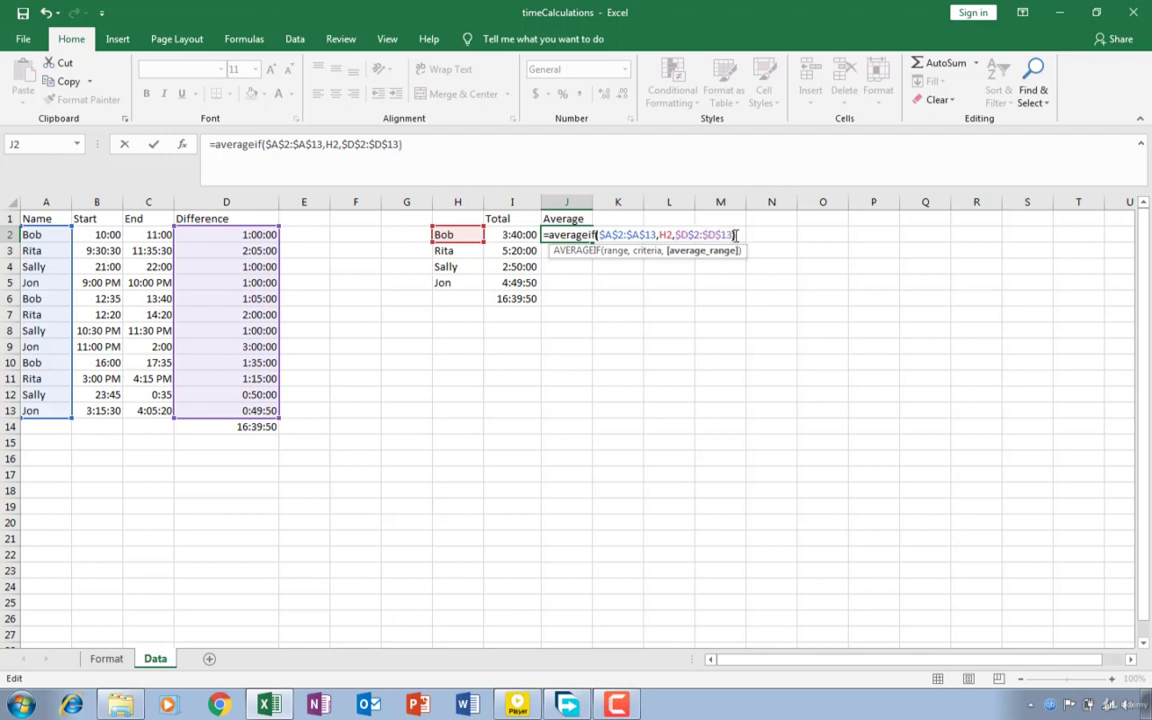
pyautogui.write(')')
pyautogui.press('Return')
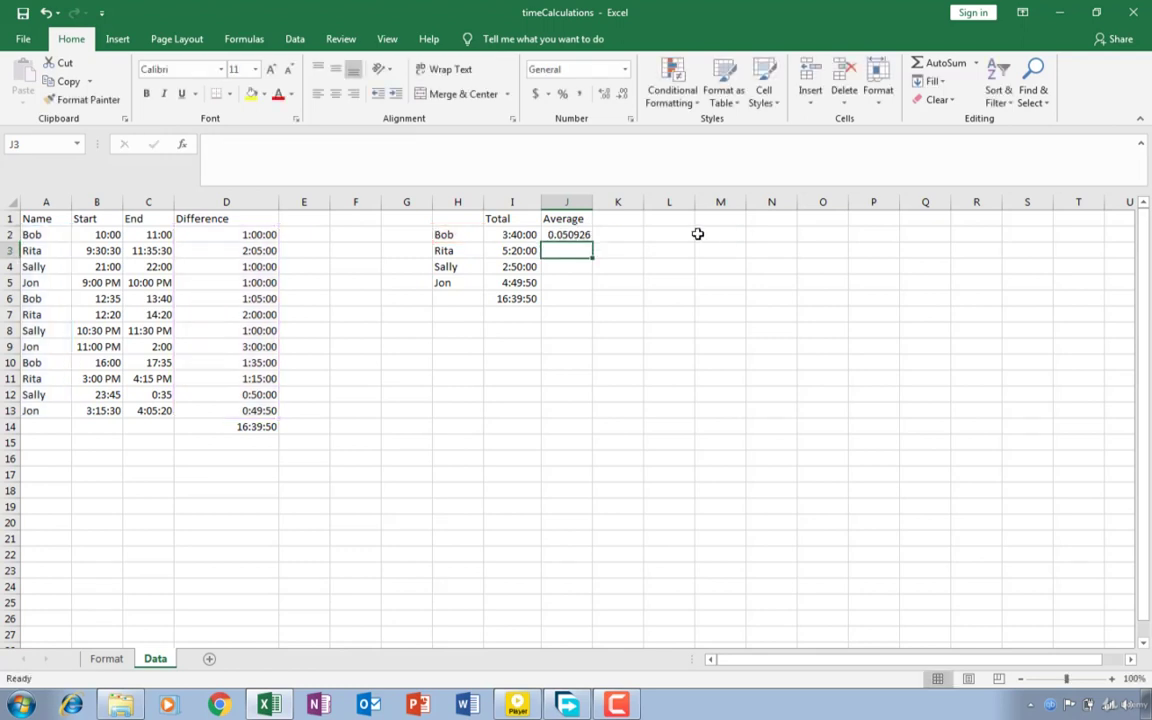
# Step: Fill the J2 average formula down to J5 and apply the custom number format h:mm:ss to J2:J5
pyautogui.click(566, 236)
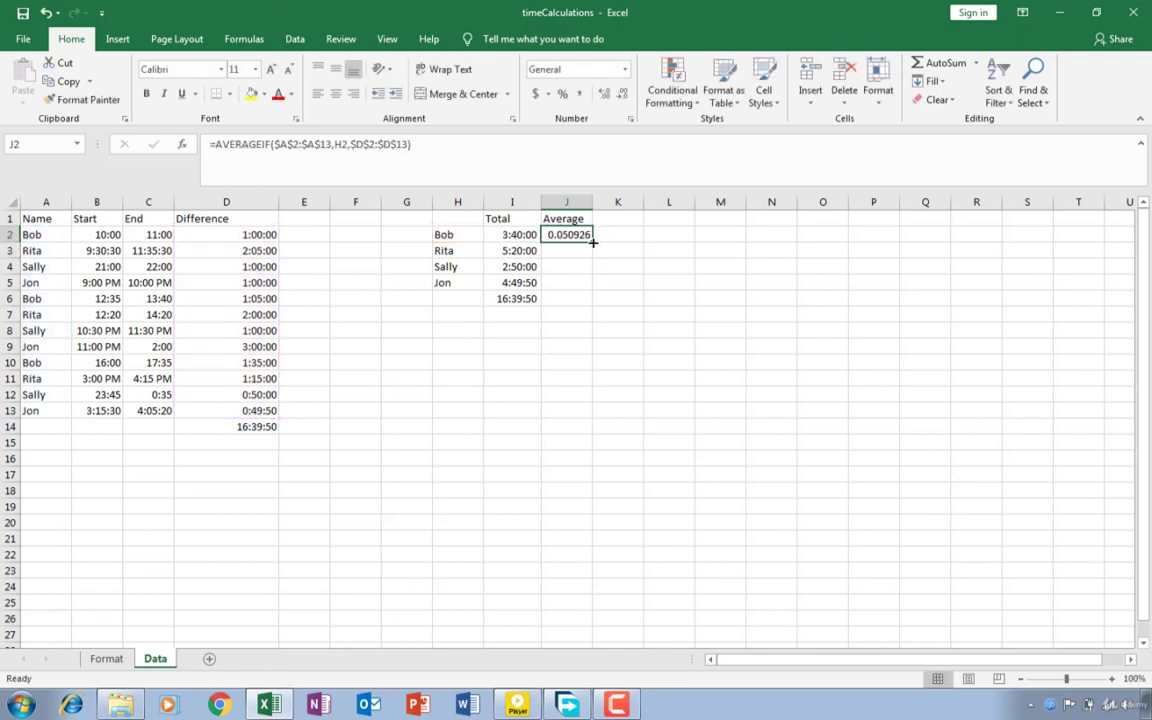
pyautogui.moveTo(592, 240); pyautogui.dragTo(590, 286)
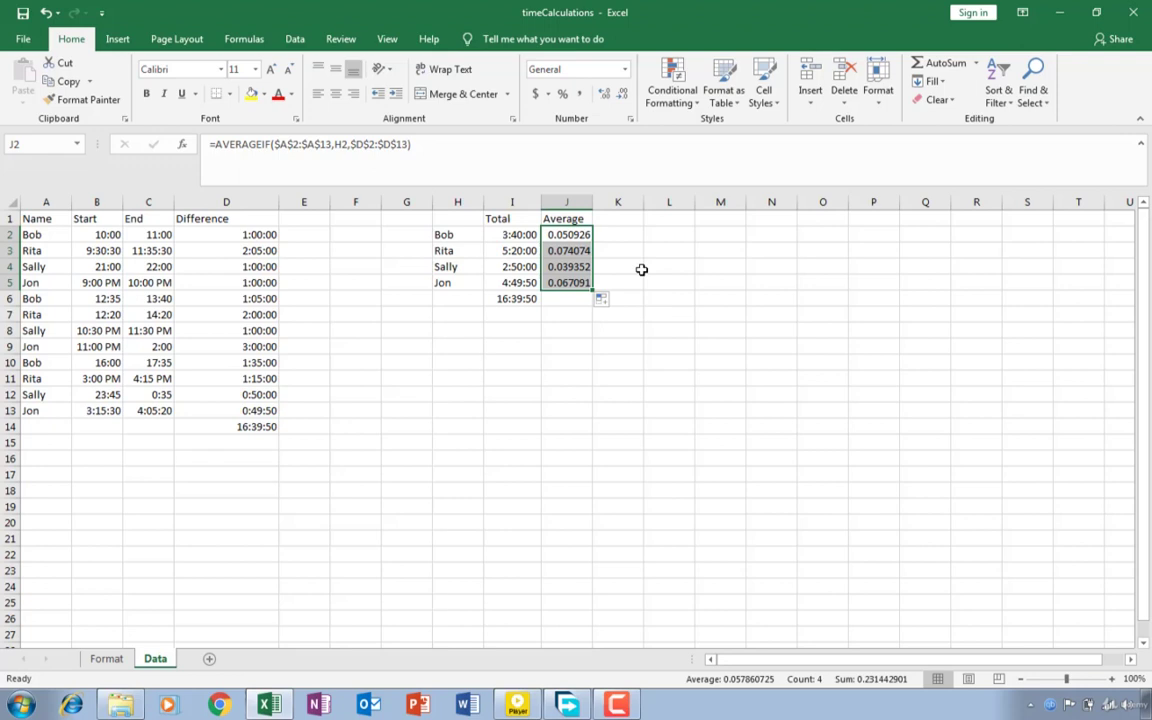
pyautogui.click(630, 119)
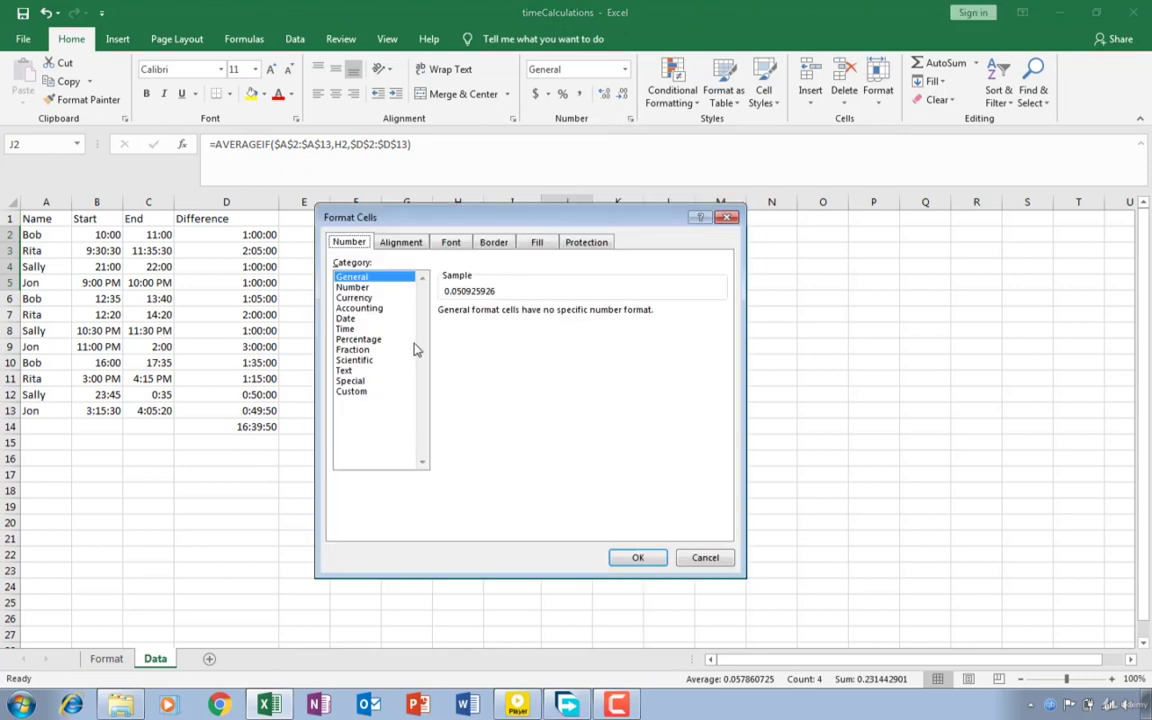
pyautogui.click(357, 392)
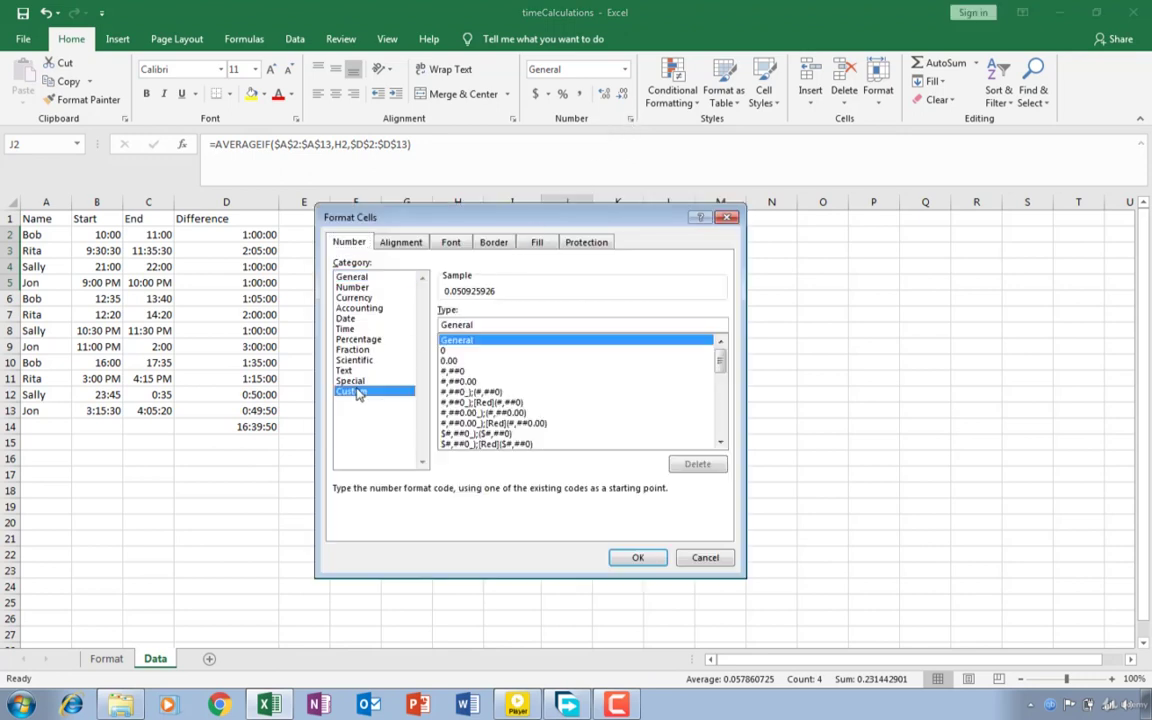
pyautogui.doubleClick(480, 326)
pyautogui.write('h')
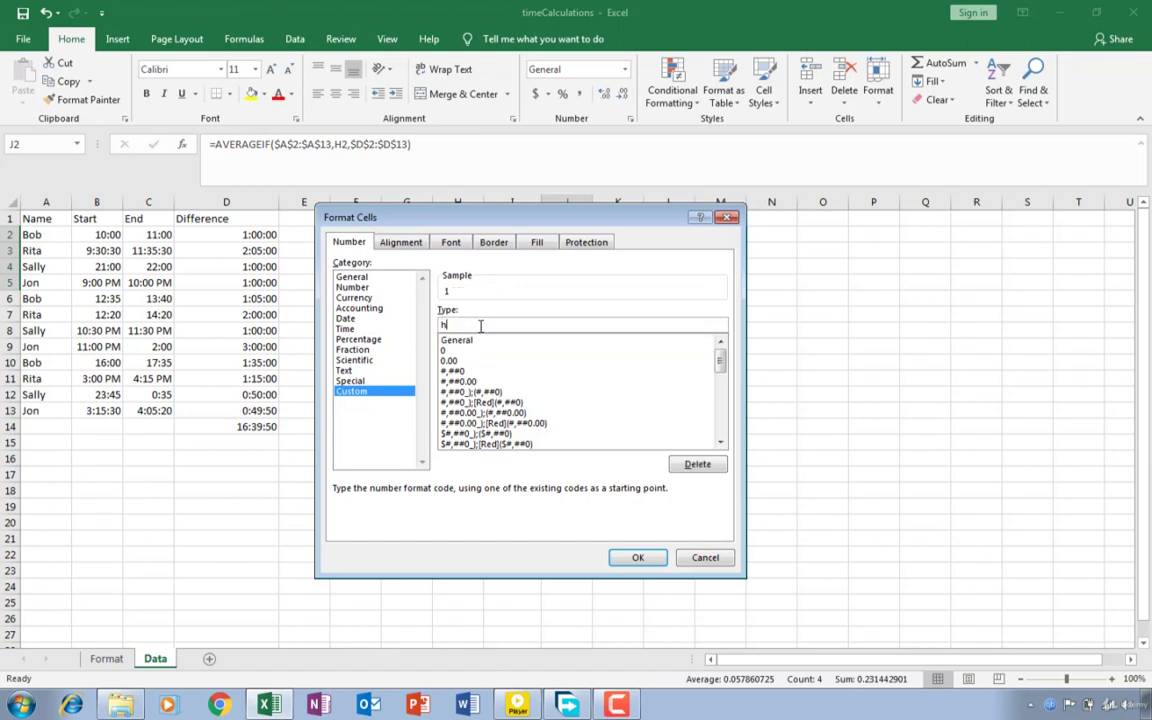
pyautogui.write(':mm:ss')
pyautogui.click(625, 556)
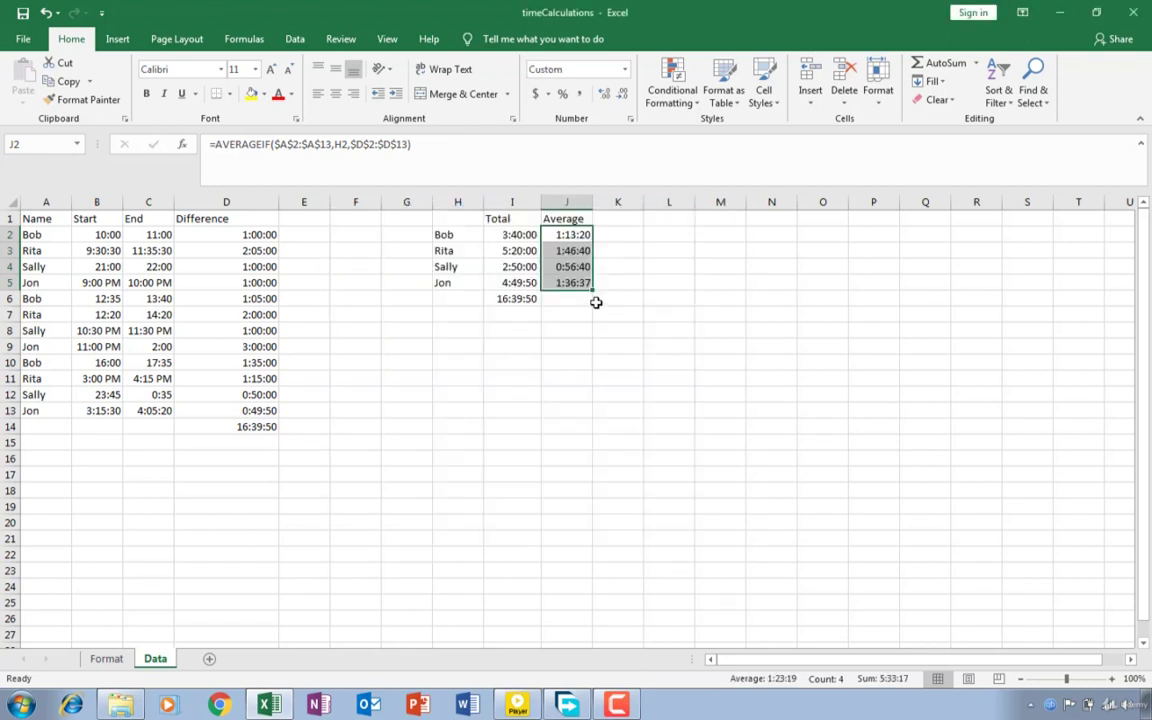